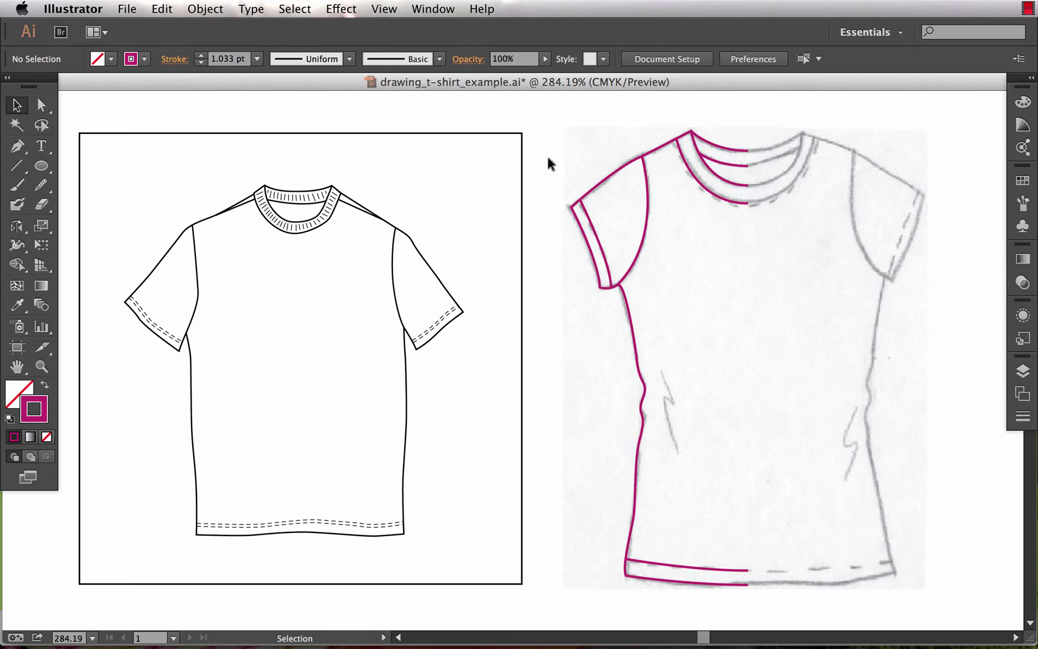
Examine the finished black T-shirt drawing up close and select its group
key(z)
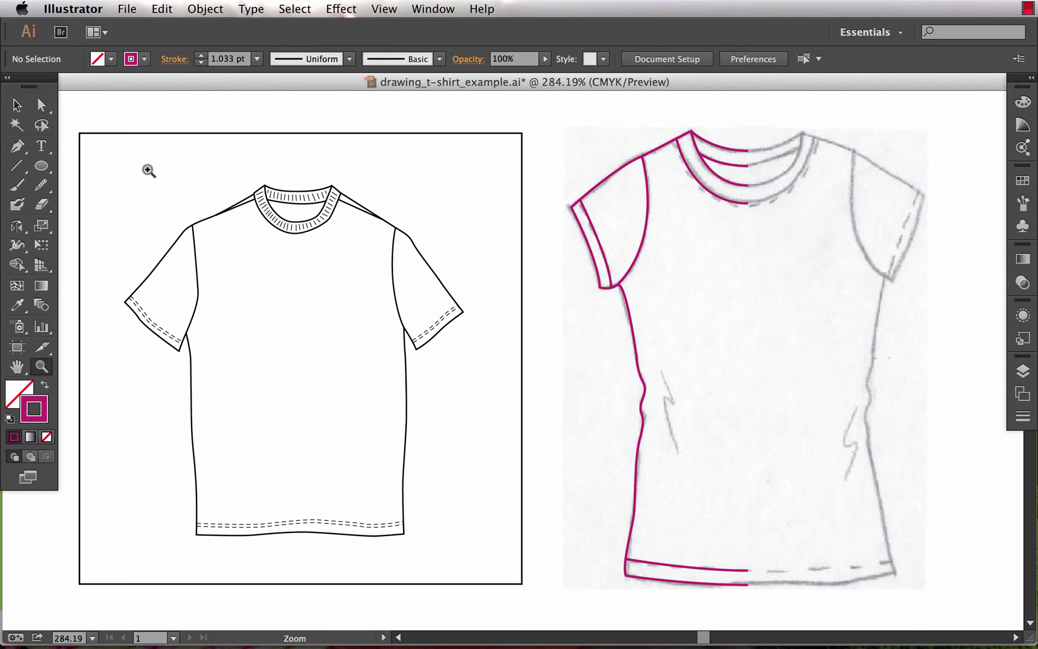
drag(105, 171, 501, 560)
key(space)
drag(563, 535, 454, 535)
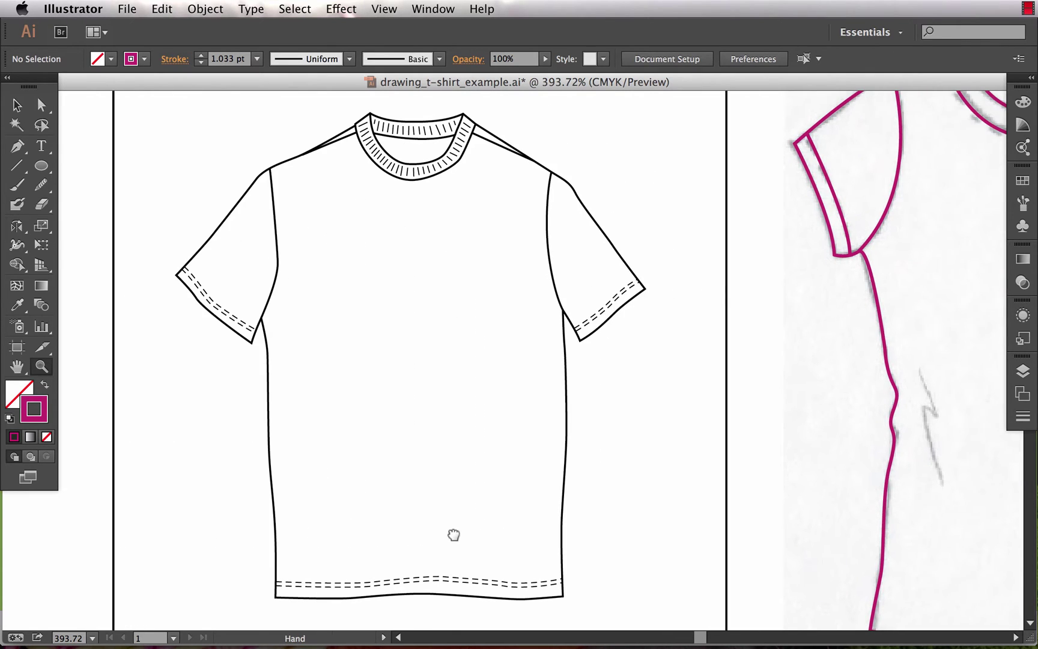
key(v)
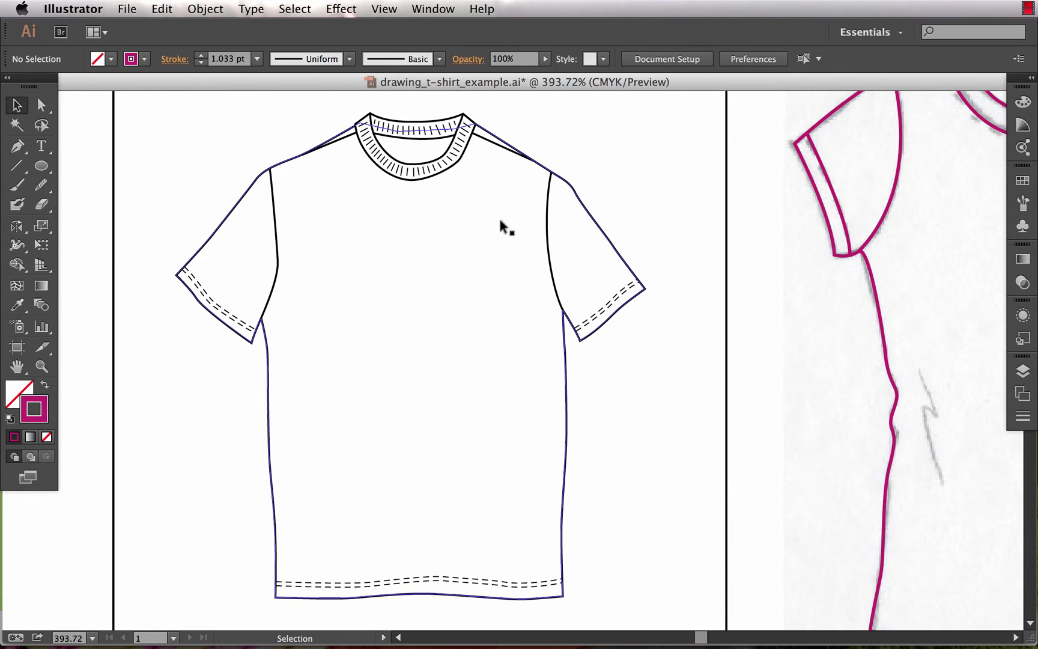
click(456, 157)
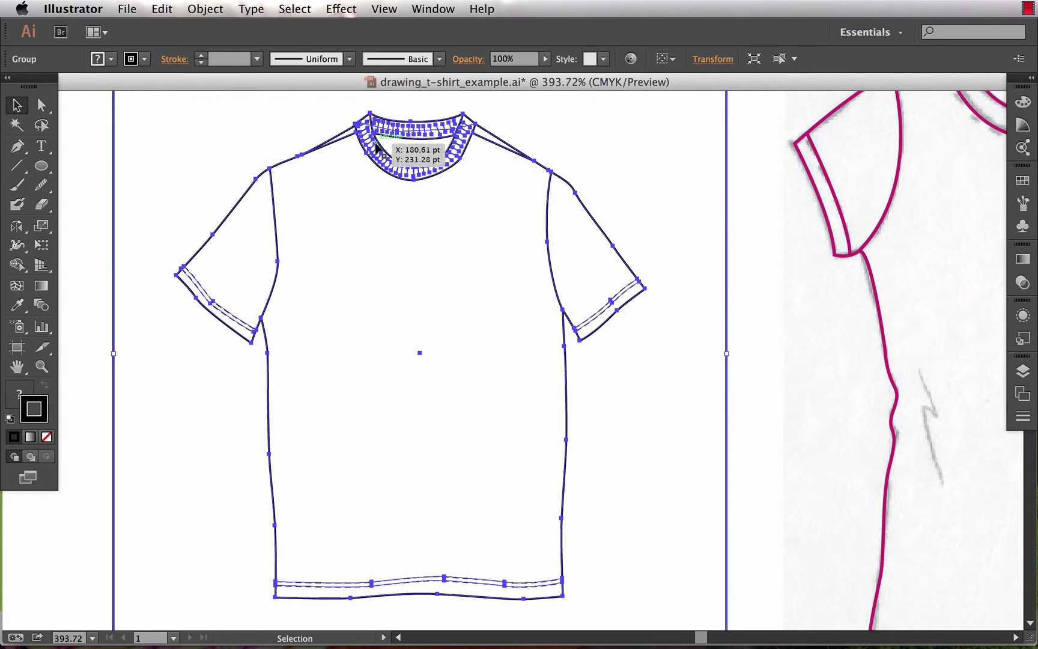
Examine the ribbing lines and neckline curves on the finished T-shirt's collar
key(z)
drag(324, 104, 541, 253)
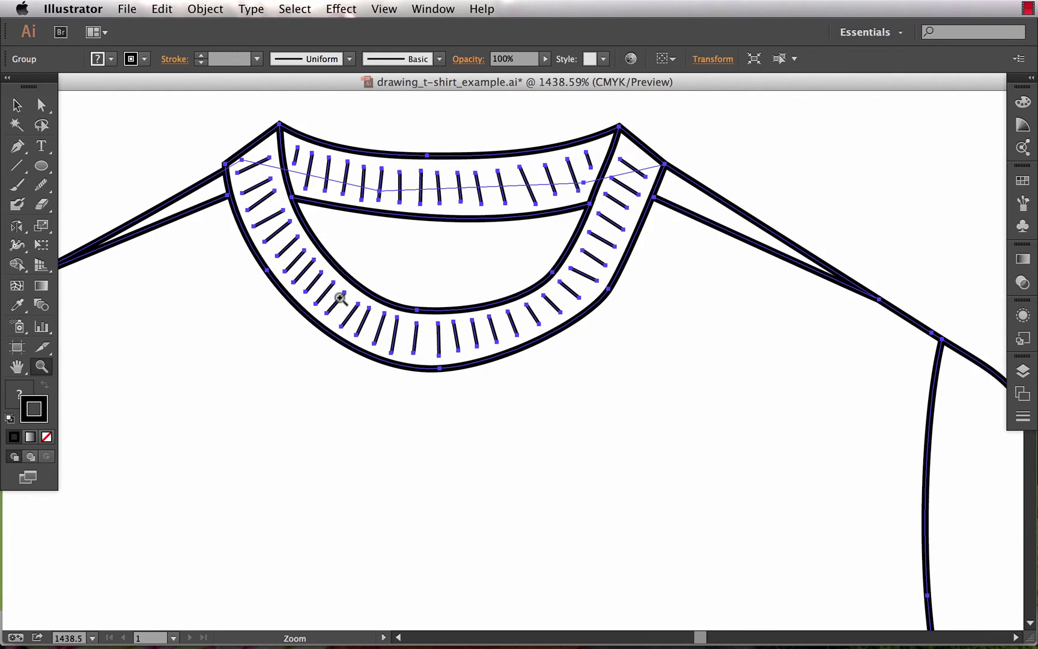
key(v)
click(735, 137)
key(a)
drag(636, 180, 592, 272)
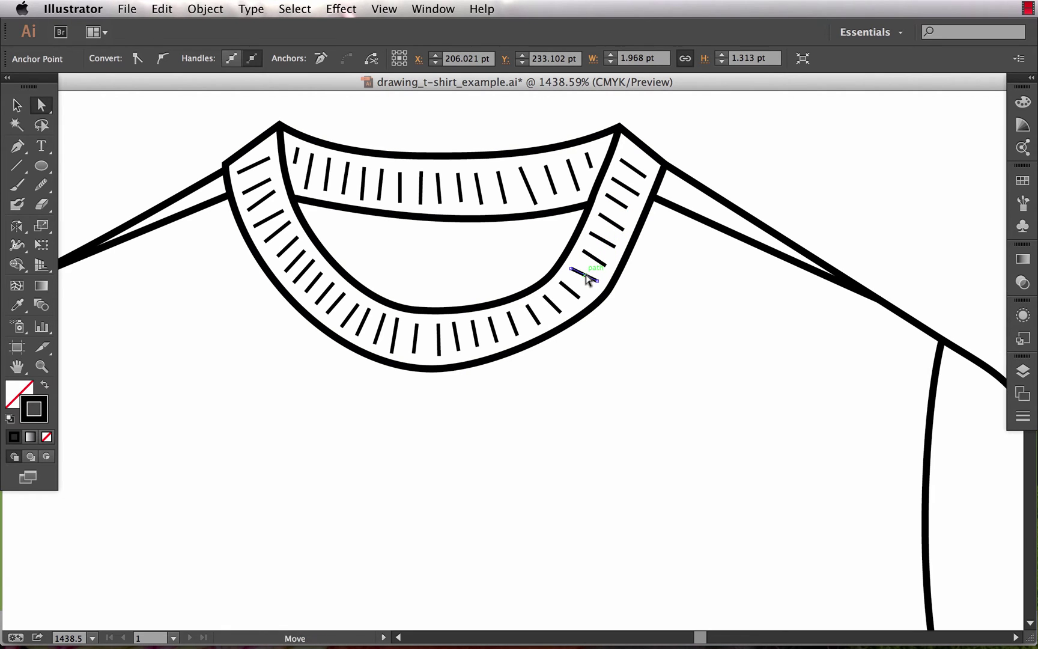
click(434, 311)
mouse_move(433, 310)
mouse_down()
mouse_move(422, 306)
mouse_move(419, 273)
mouse_move(424, 325)
mouse_move(425, 317)
mouse_up()
click(685, 260)
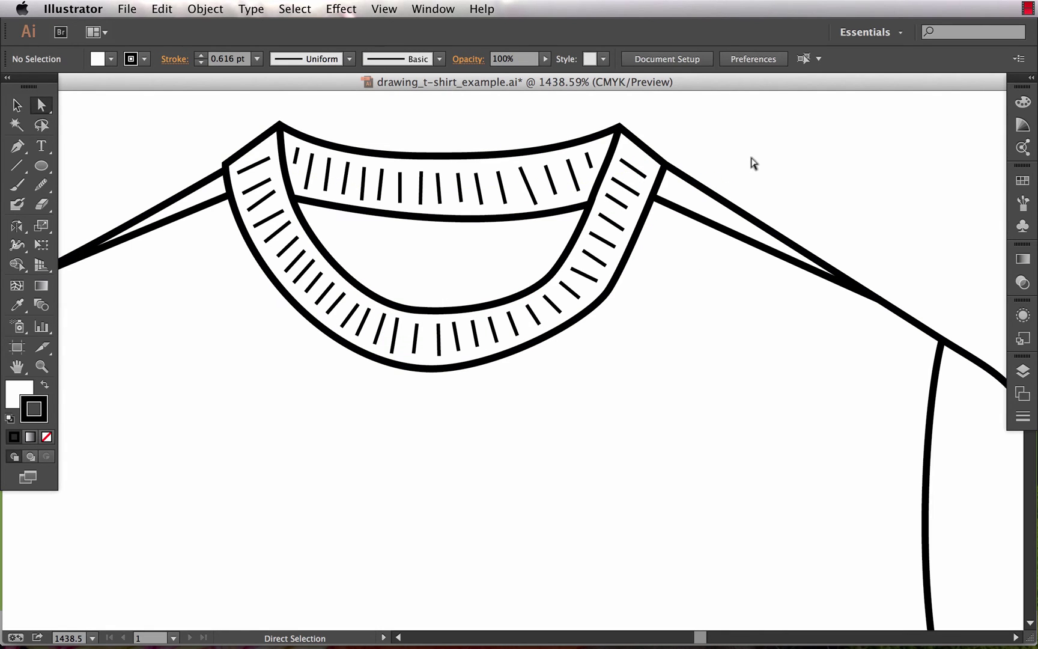
Try moving an anchor on the finished T-shirt's right sleeve hem stitch line, undo it and deselect the line
key(super+minus)
key(super+minus)
key(super+minus)
drag(630, 507, 586, 403)
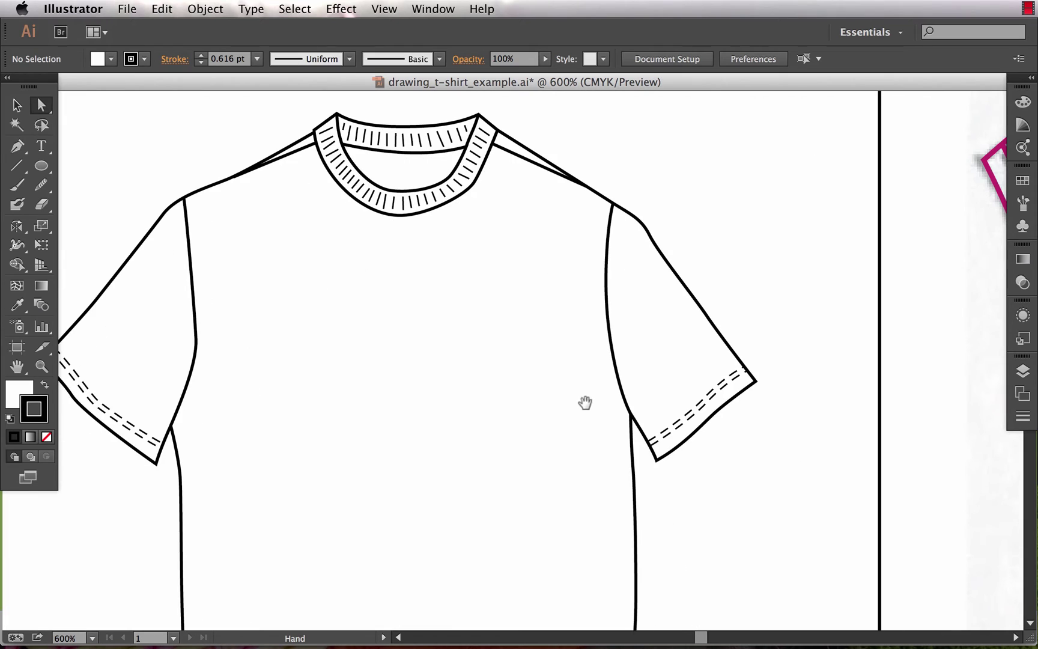
click(696, 409)
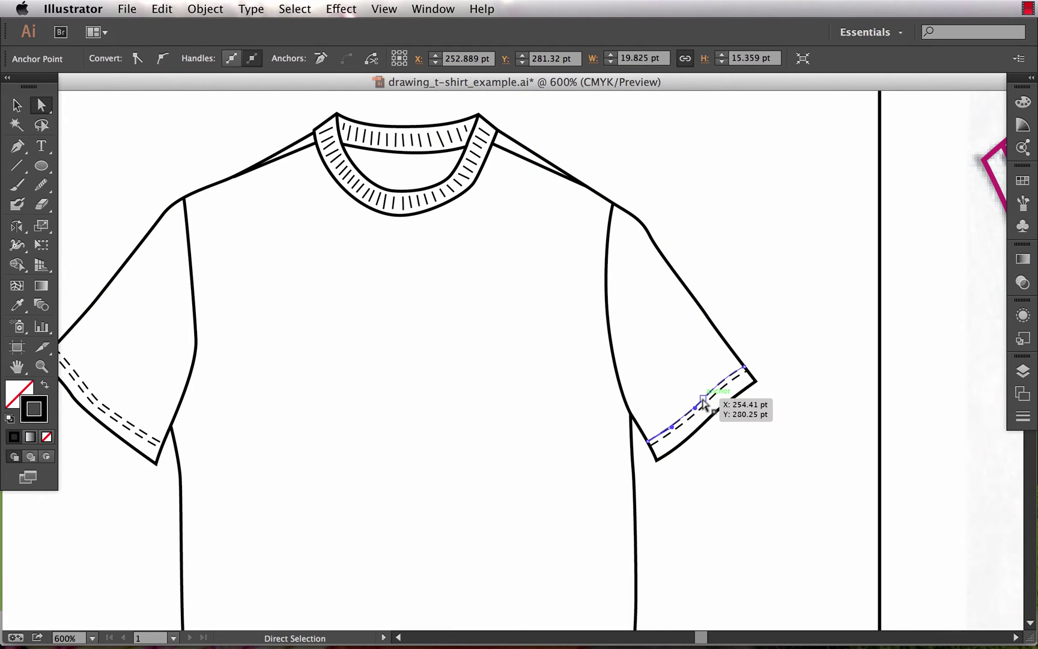
drag(704, 404, 697, 395)
click(738, 459)
key(ctrl+z)
key(ctrl+z)
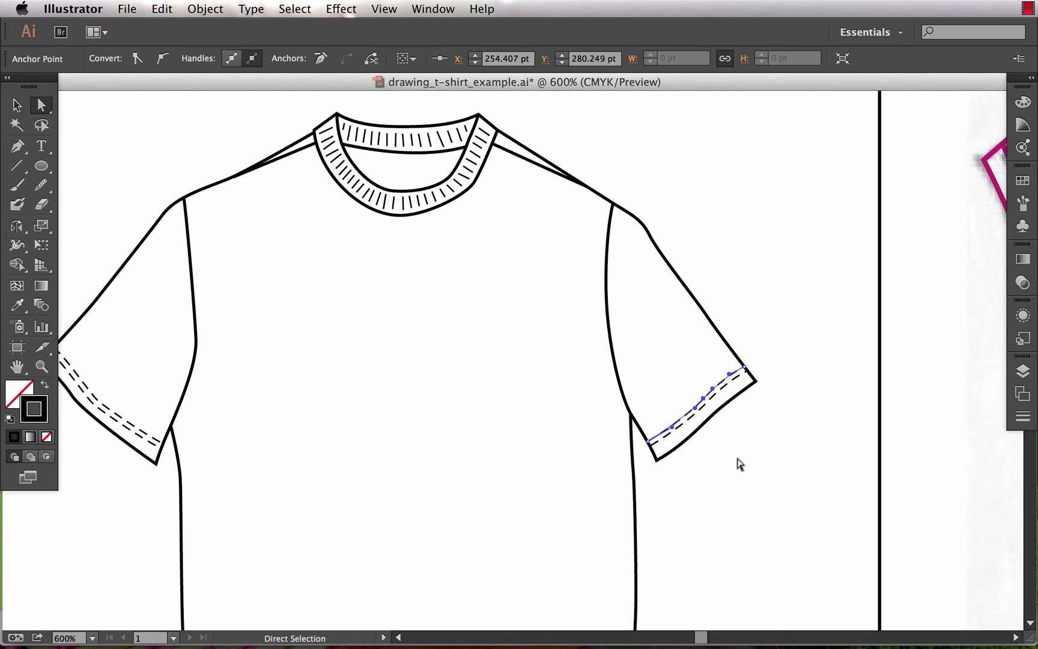
click(739, 464)
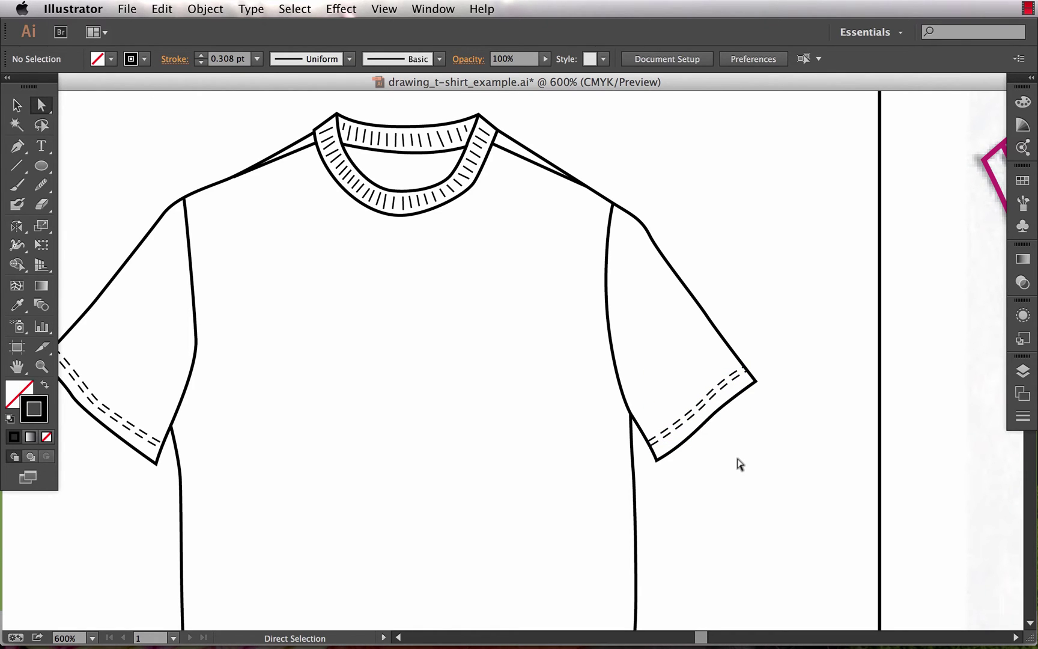
Reflect a copy of the magenta half-shirt outline across a vertical axis through the centre anchor of the lowest neckline curve
key(ctrl+minus)
key(space)
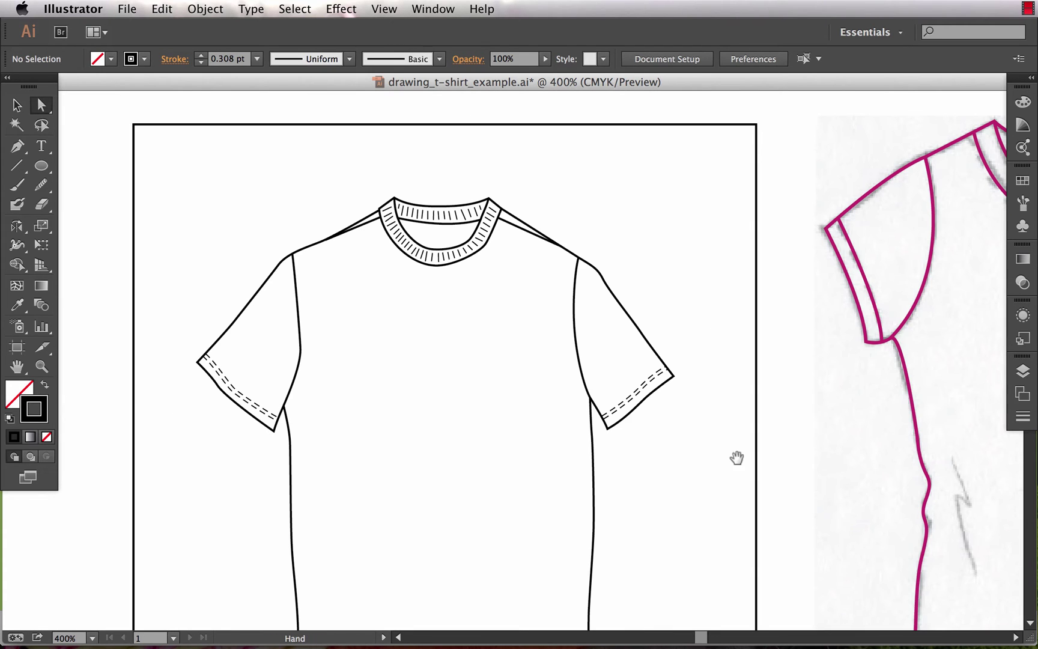
drag(782, 419, 402, 416)
drag(721, 417, 468, 410)
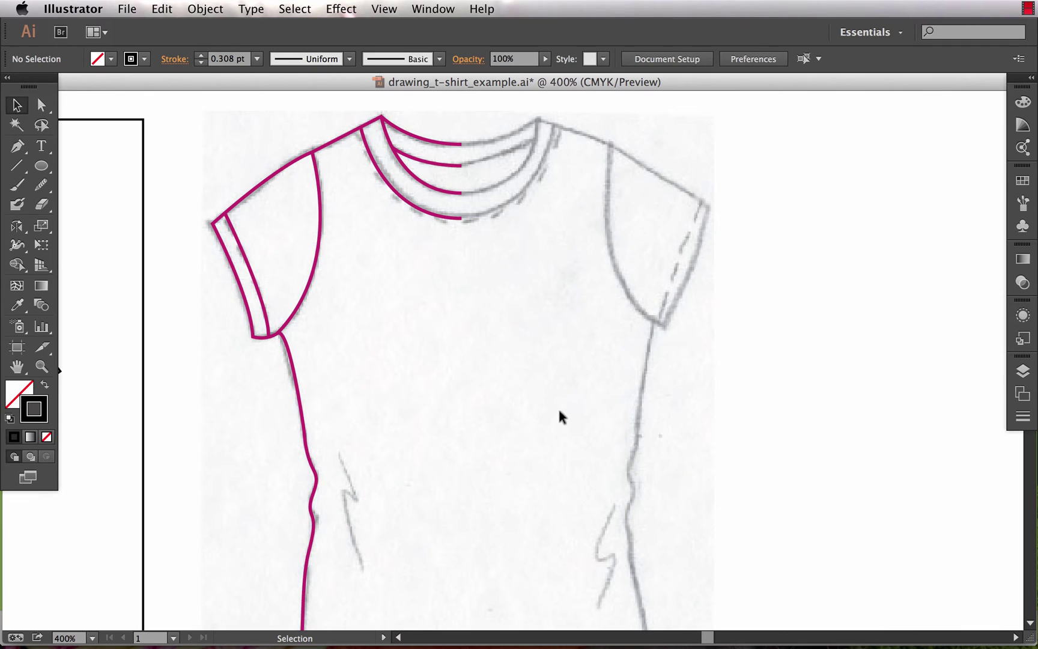
key(ctrl+minus)
key(space)
drag(558, 409, 540, 359)
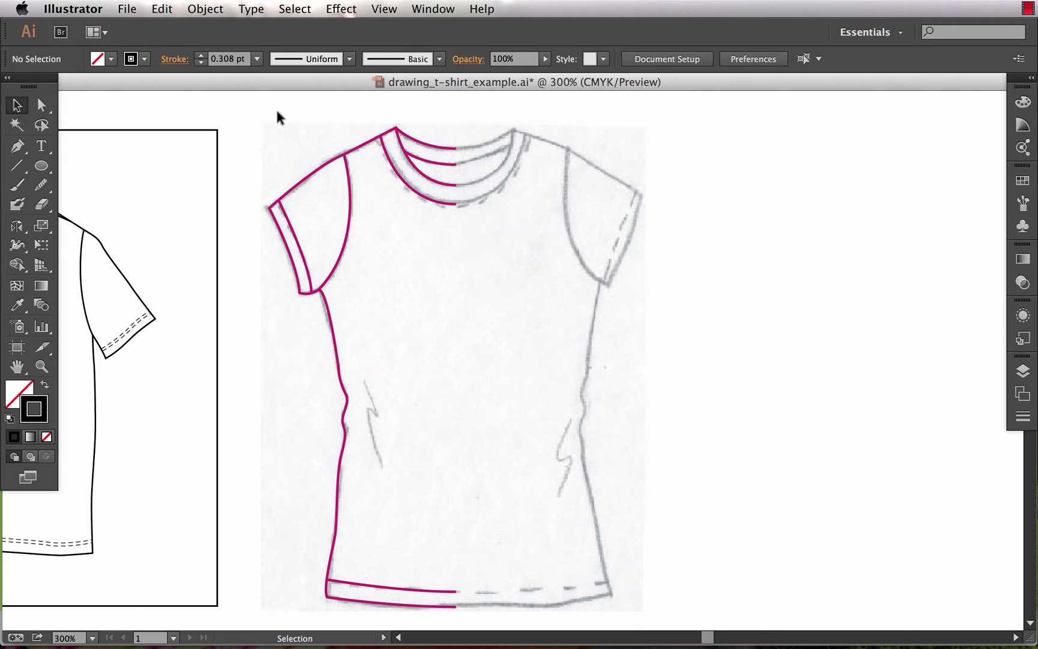
drag(277, 112, 462, 607)
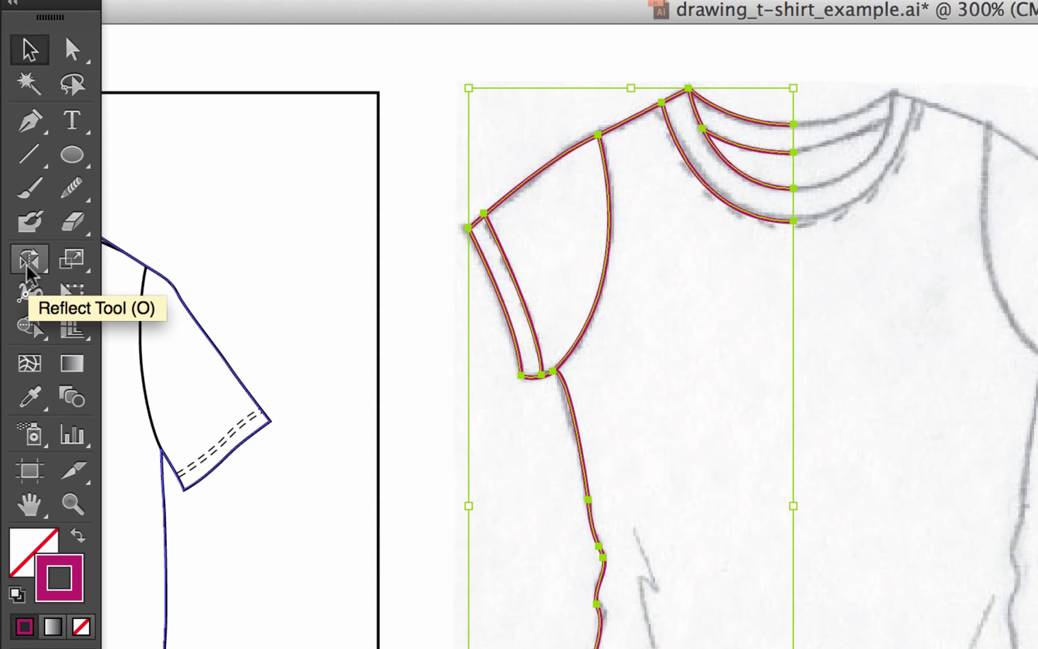
drag(27, 274, 139, 288)
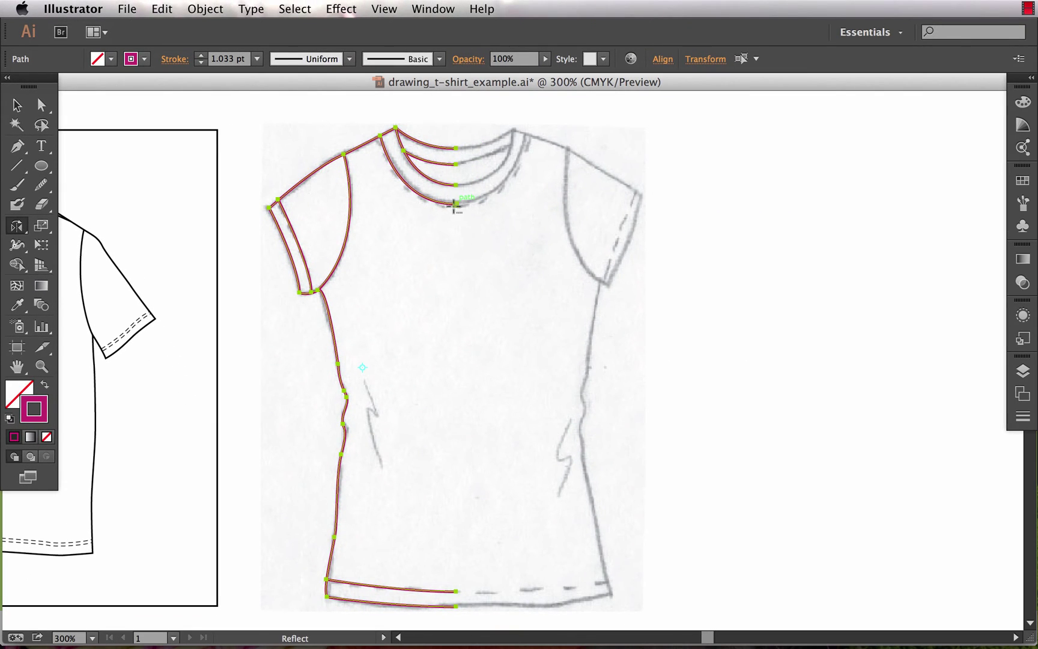
alt+click(455, 204)
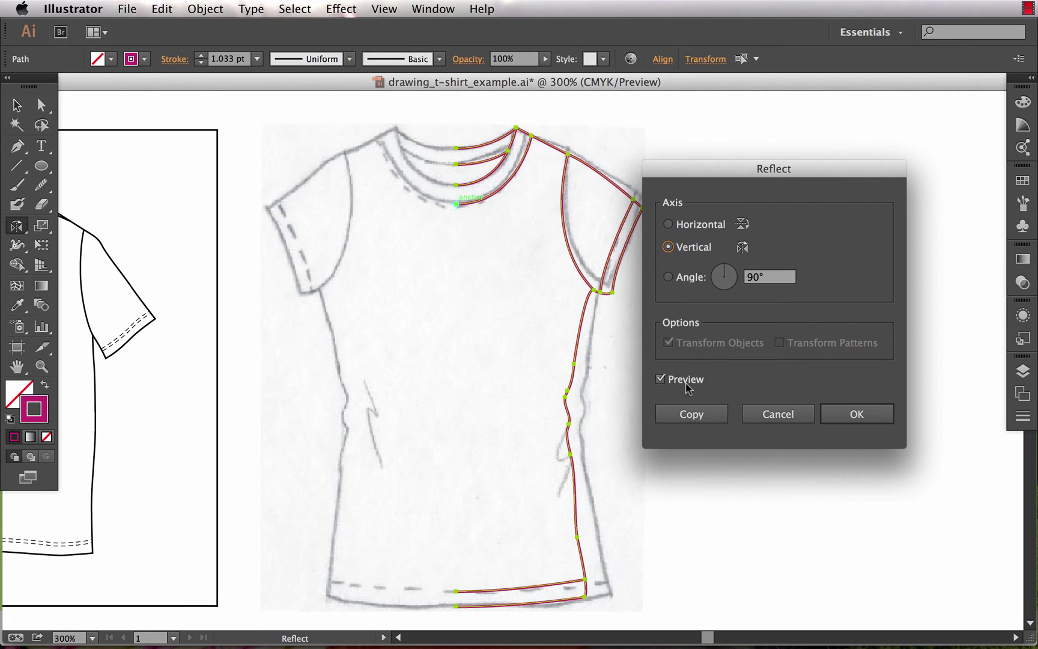
click(691, 415)
key(super+shift+a)
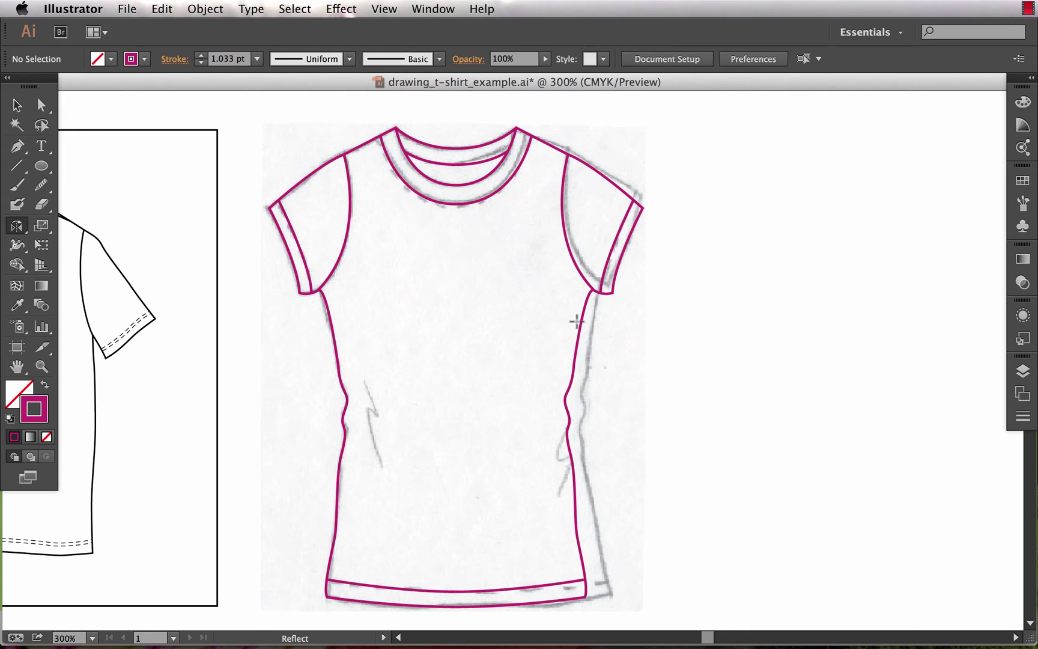
Hide the linked sketch image in the Example layer
click(1022, 371)
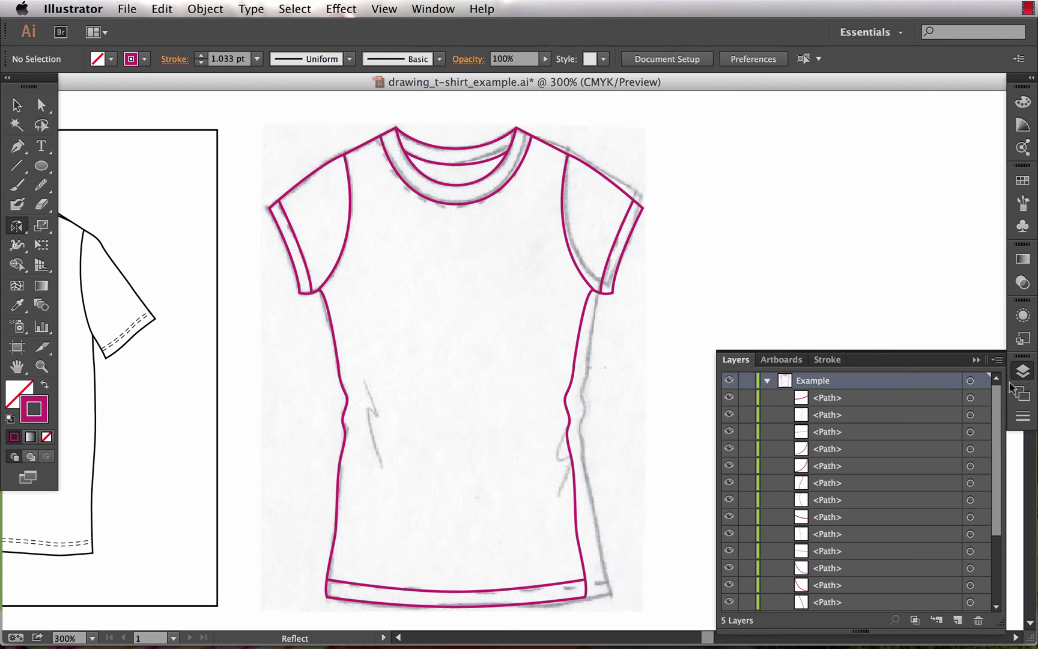
scroll(773, 402, down, 5)
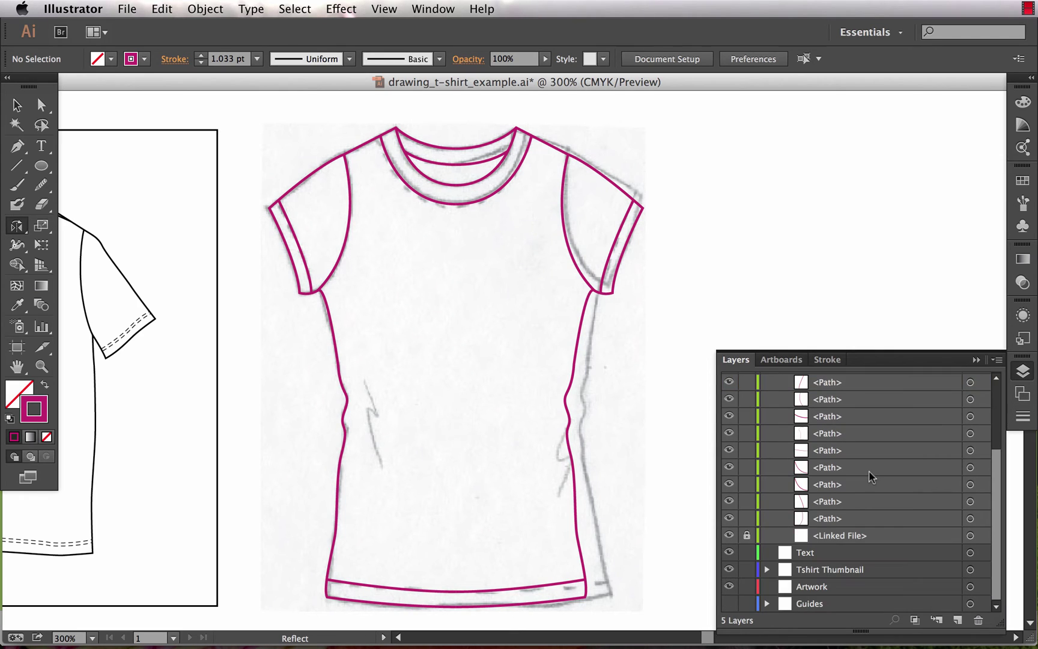
click(728, 535)
click(976, 359)
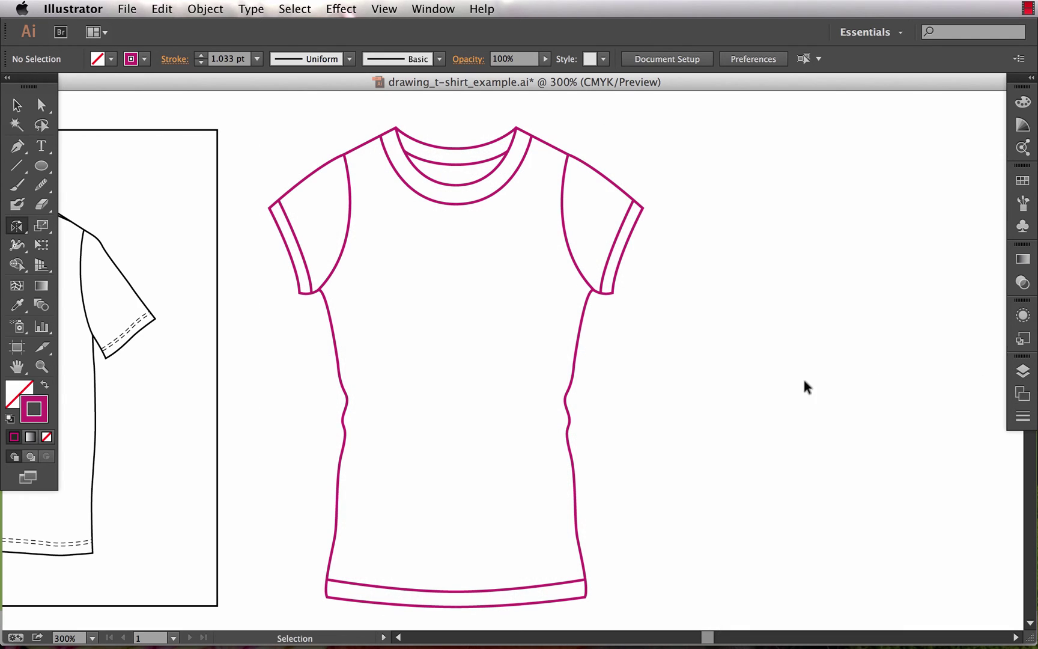
Join the two halves of the shirt's outer outline at the centre of the back neckline
key(v)
drag(485, 146, 508, 136)
key(super+z)
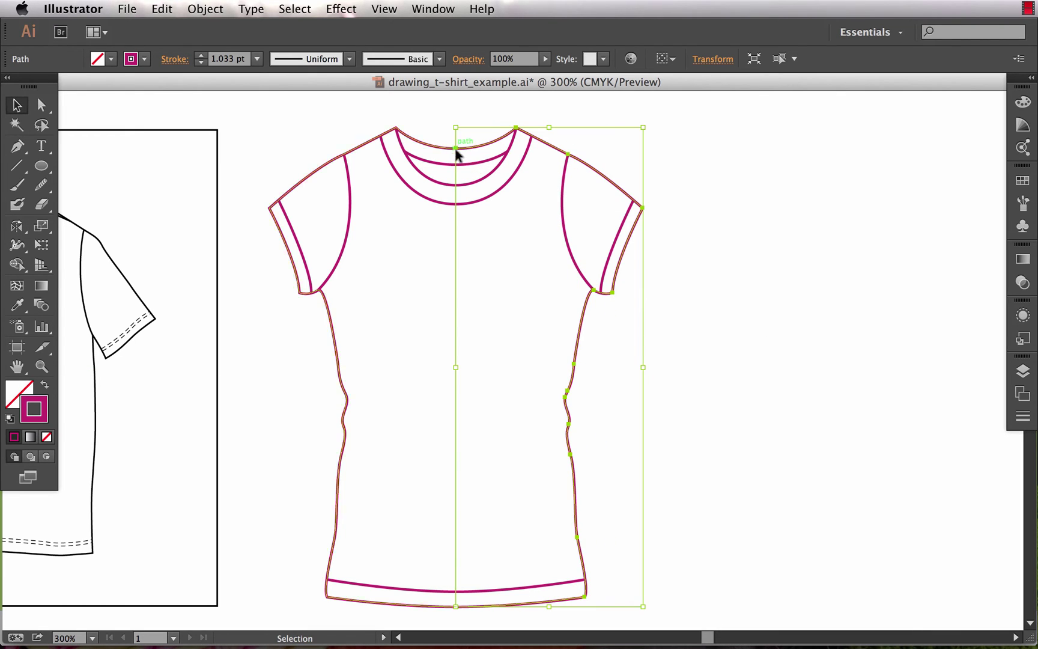
click(433, 132)
key(a)
drag(443, 139, 468, 156)
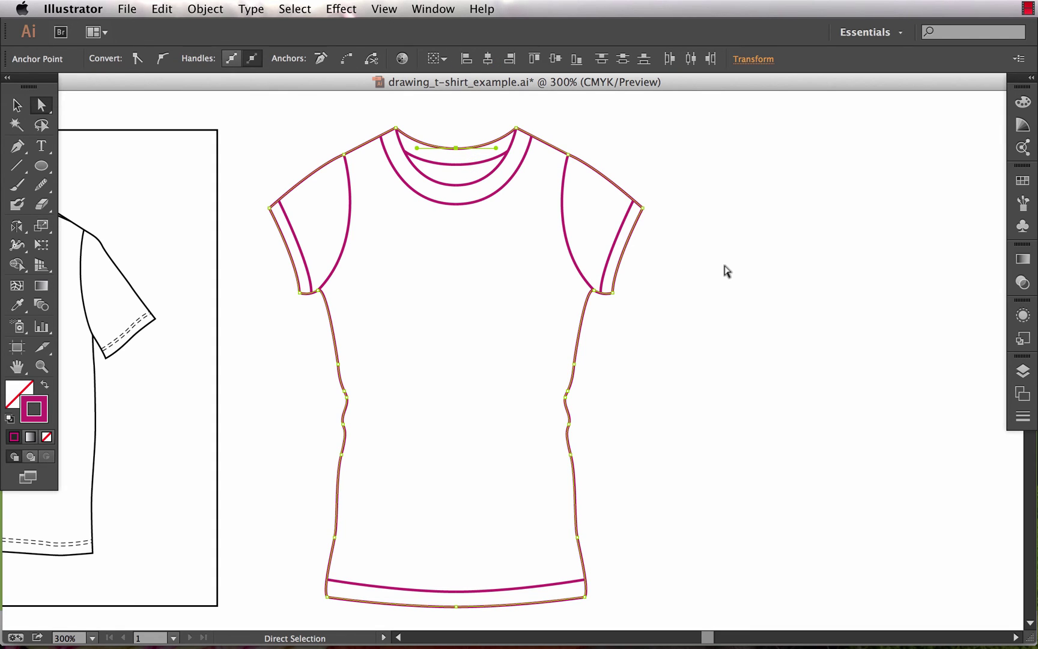
key(super+j)
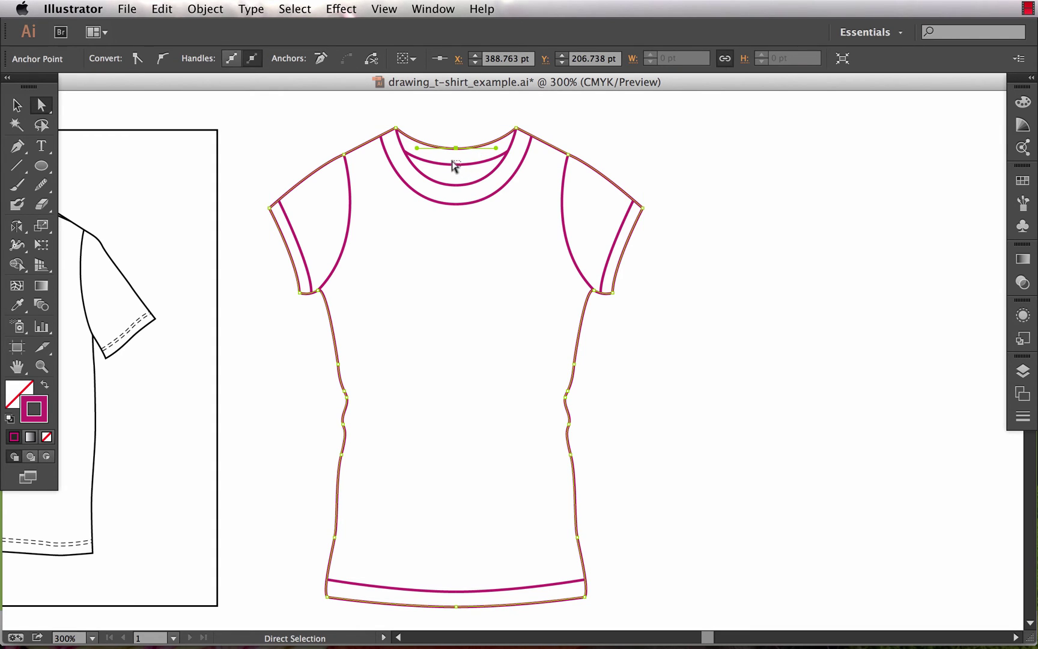
Join the remaining mirrored halves at the shirt's centre, covering the inner neckline curves and the hem lines
click(465, 169)
drag(470, 164, 464, 189)
key(super+z)
click(455, 204)
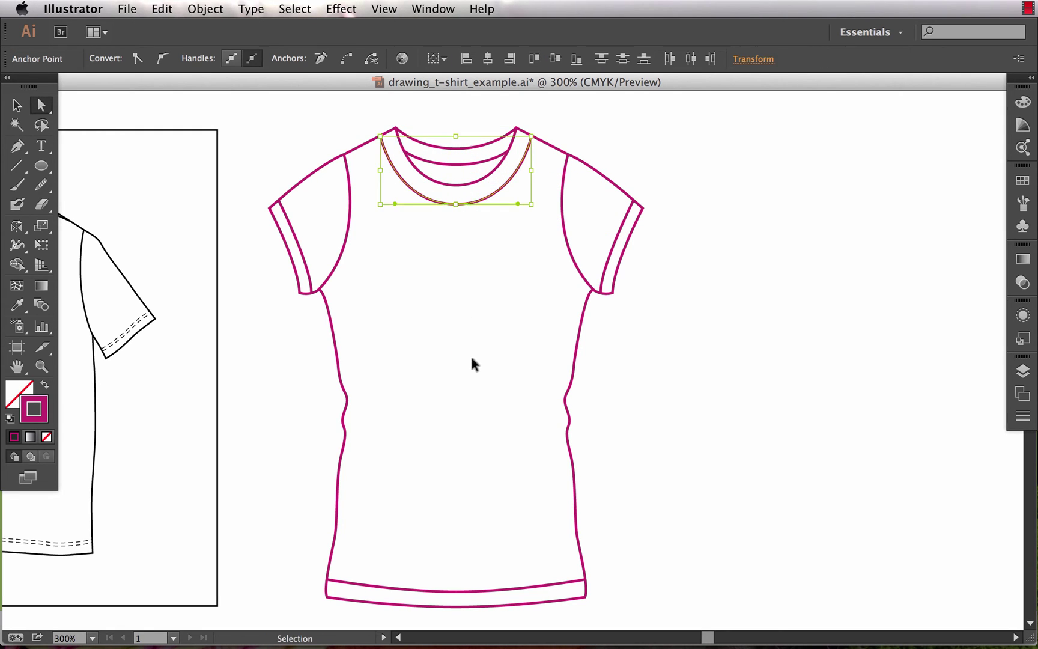
drag(444, 578, 469, 617)
key(super+j)
key(super+j)
click(621, 505)
drag(617, 481, 613, 472)
key(v)
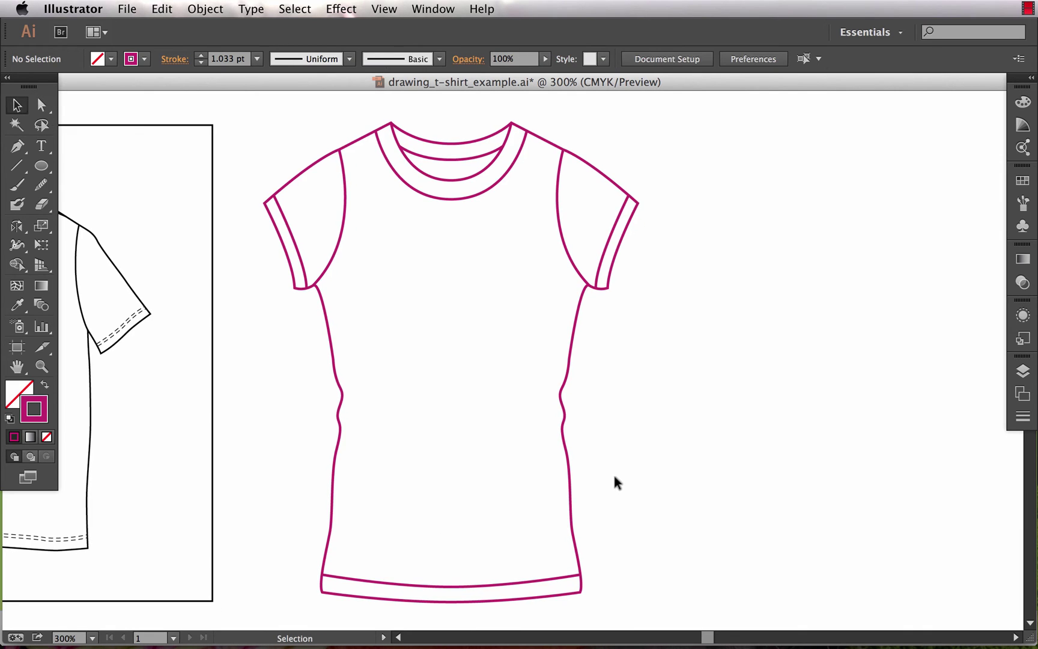
click(614, 236)
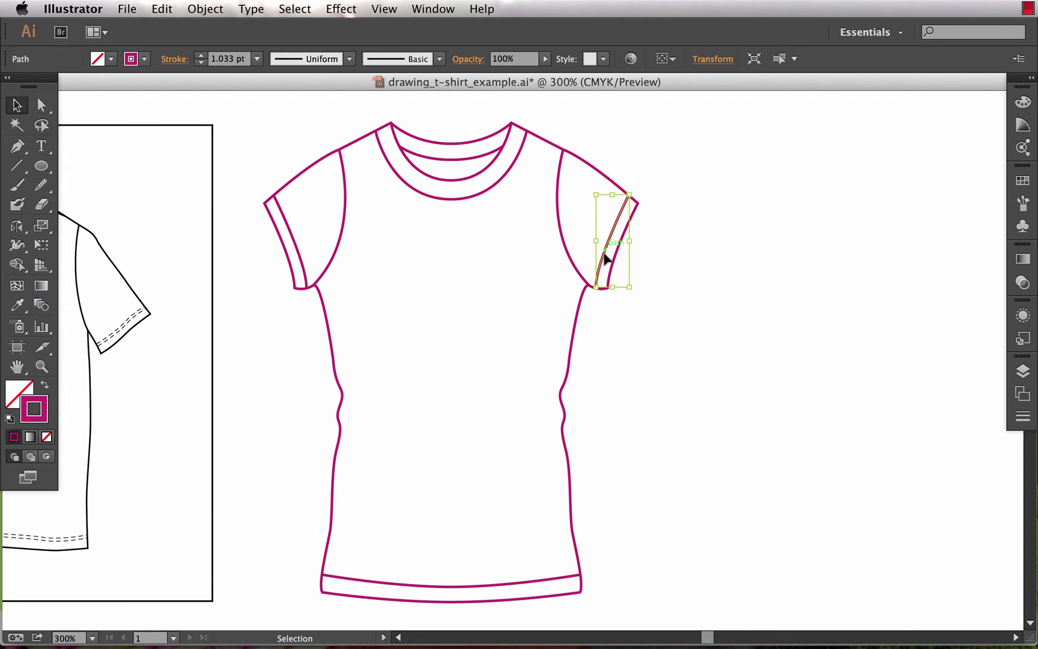
click(630, 343)
Draw a short horizontal straight line with the Pen tool in the empty area to the right of the shirt
drag(630, 343, 604, 341)
key(p)
click(598, 341)
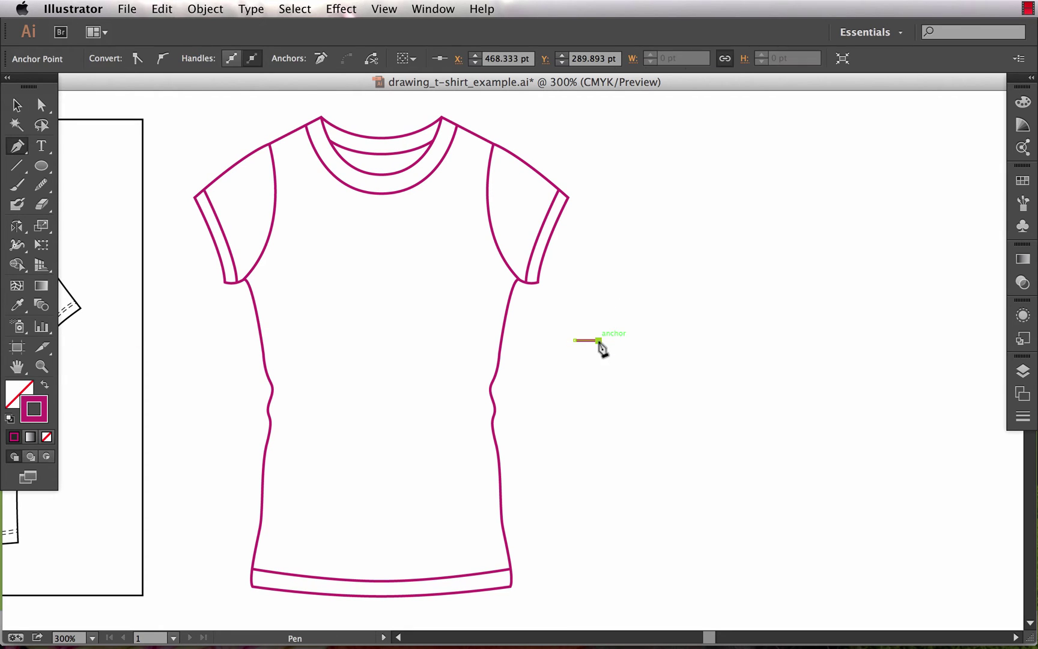
super+click(612, 345)
key(z)
drag(529, 300, 607, 445)
key(space)
key(v)
drag(555, 333, 490, 258)
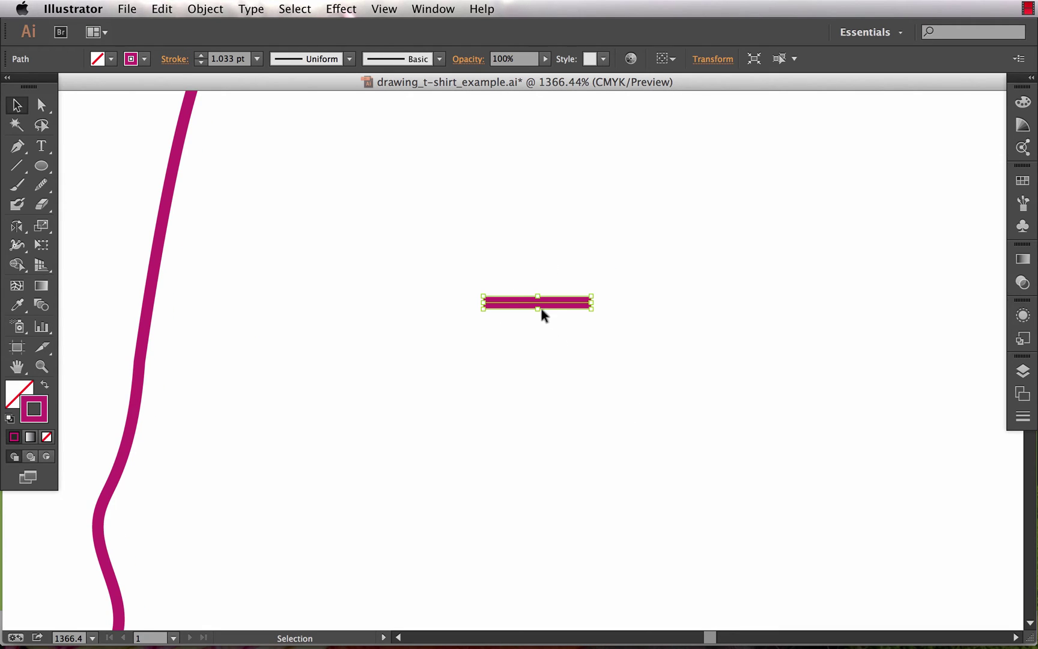
Set the short line's stroke weight to 0.5 pt and make it a dashed line
click(1023, 416)
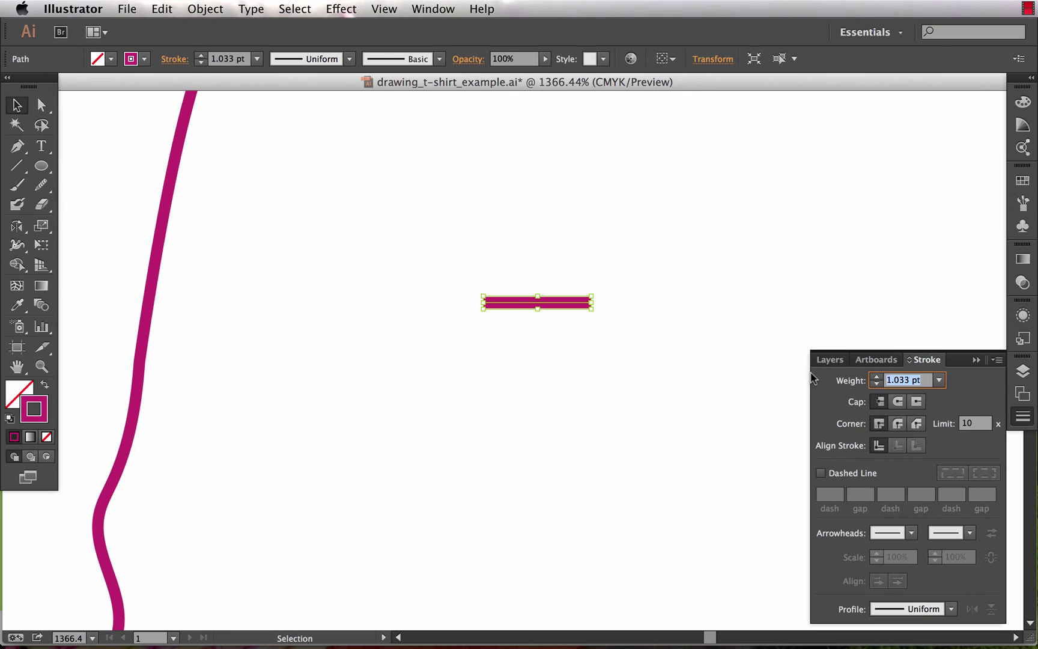
text(0.5)
key(Tab)
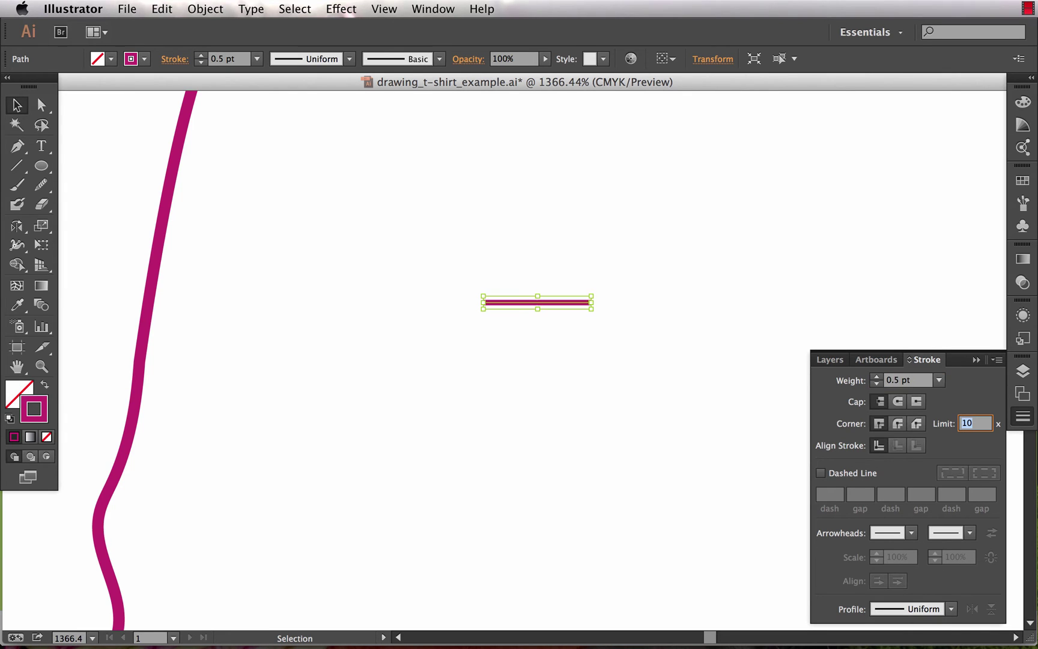
click(820, 473)
click(665, 373)
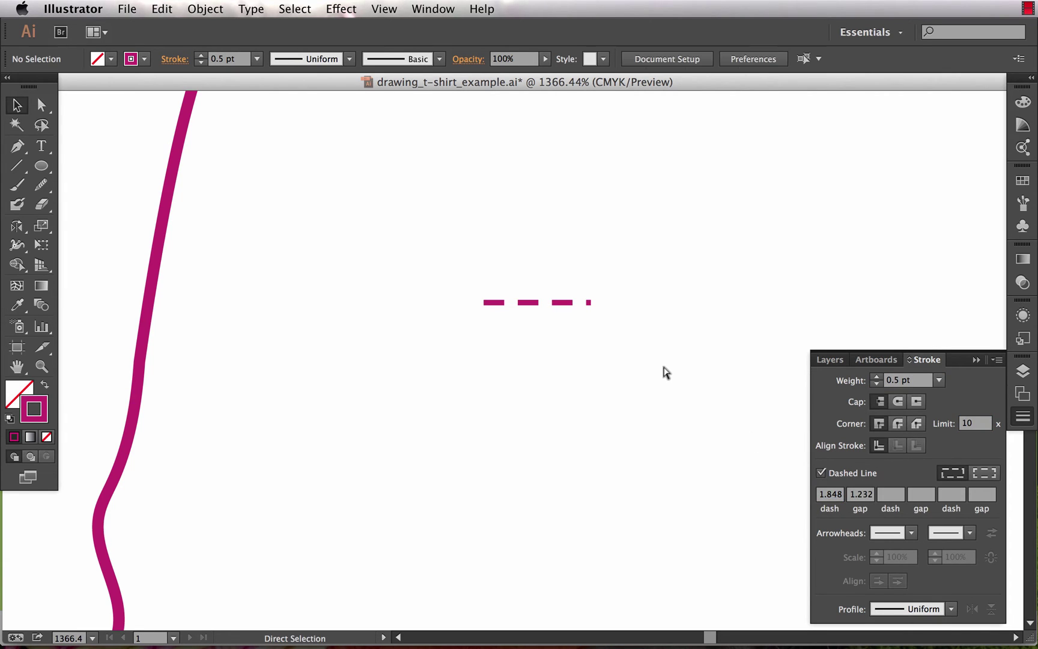
Shorten the dashed line's right end to the end of its third gap, at about X 477.5 pt, and select the whole path
key(z)
drag(453, 264, 676, 415)
key(a)
drag(591, 263, 508, 362)
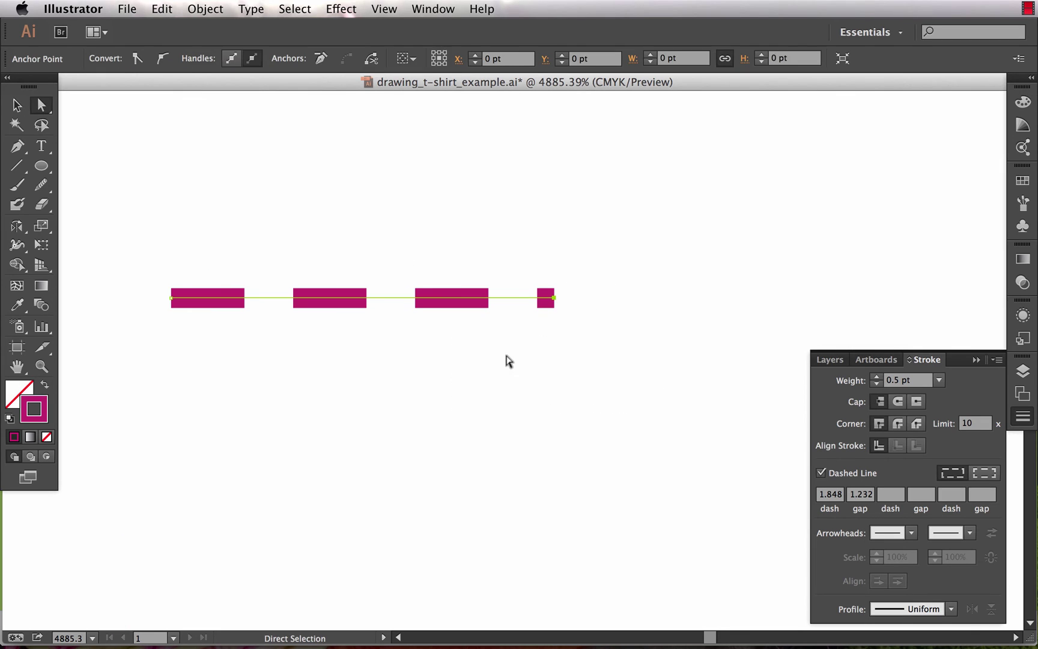
drag(553, 297, 537, 301)
click(541, 333)
click(535, 298)
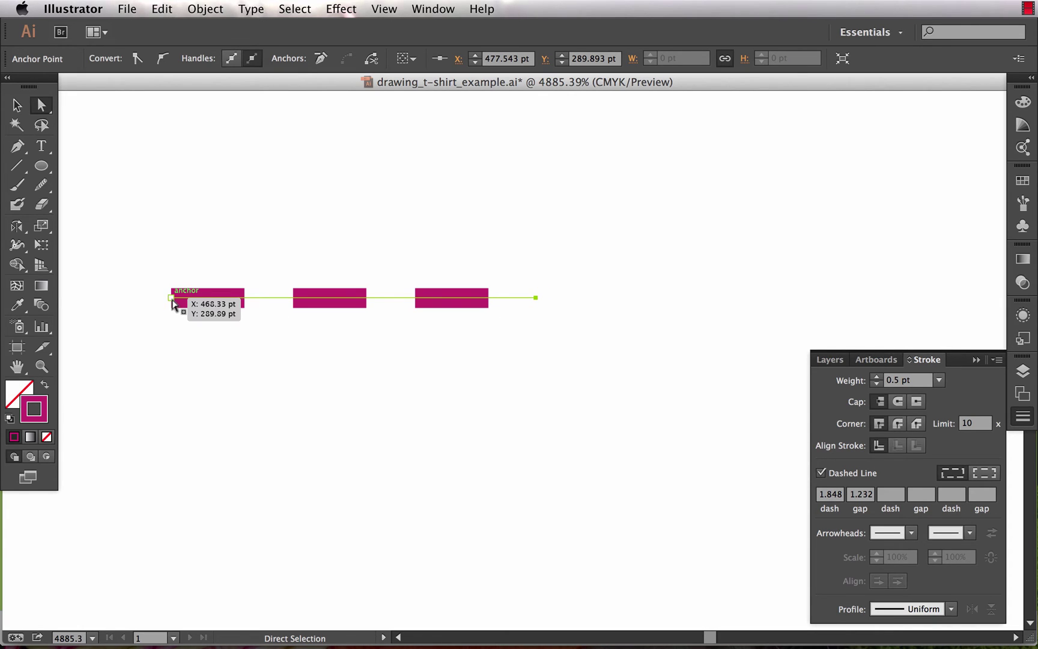
click(257, 355)
key(v)
click(219, 302)
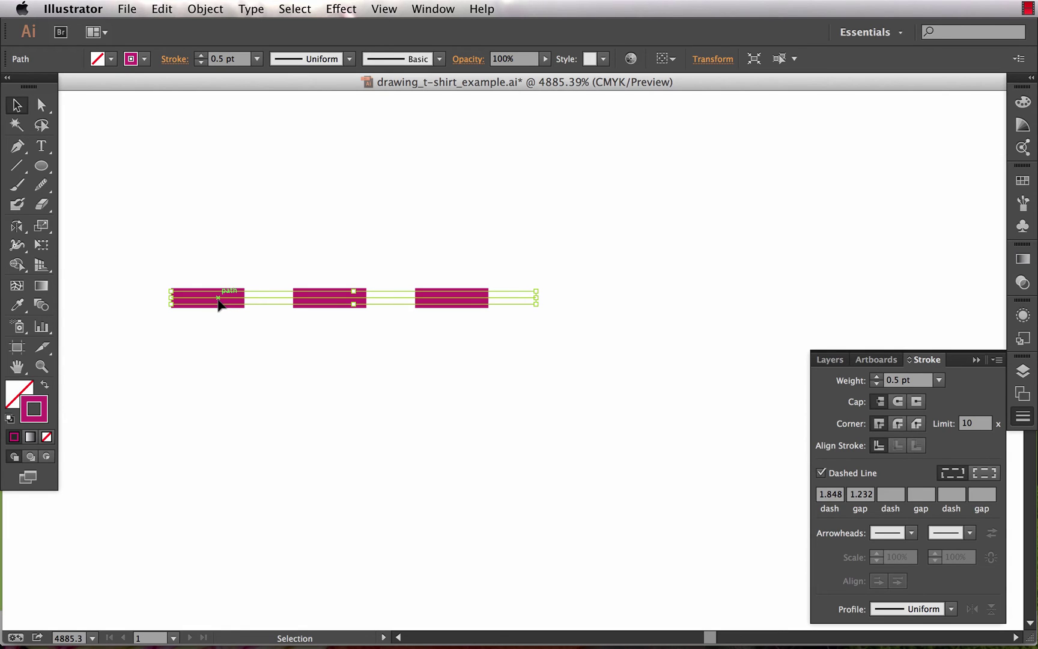
Duplicate the dashed line parallel just below the original and select both lines
drag(224, 303, 231, 381)
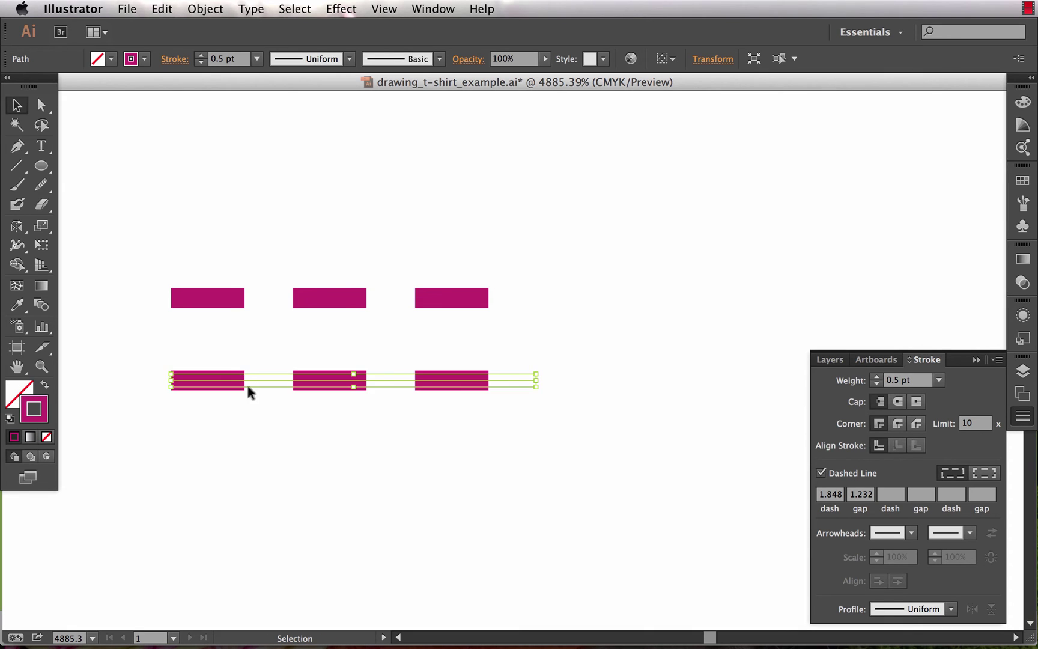
click(247, 392)
drag(459, 451, 317, 259)
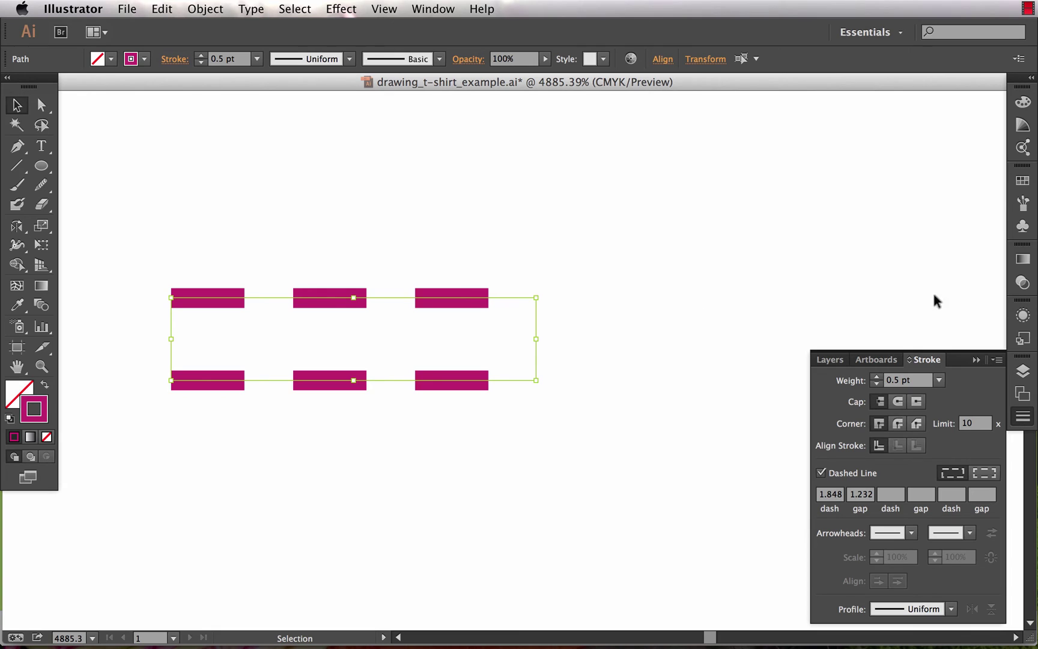
Create a Pattern Brush from the two selected dashed lines and name it DNTS
click(1028, 206)
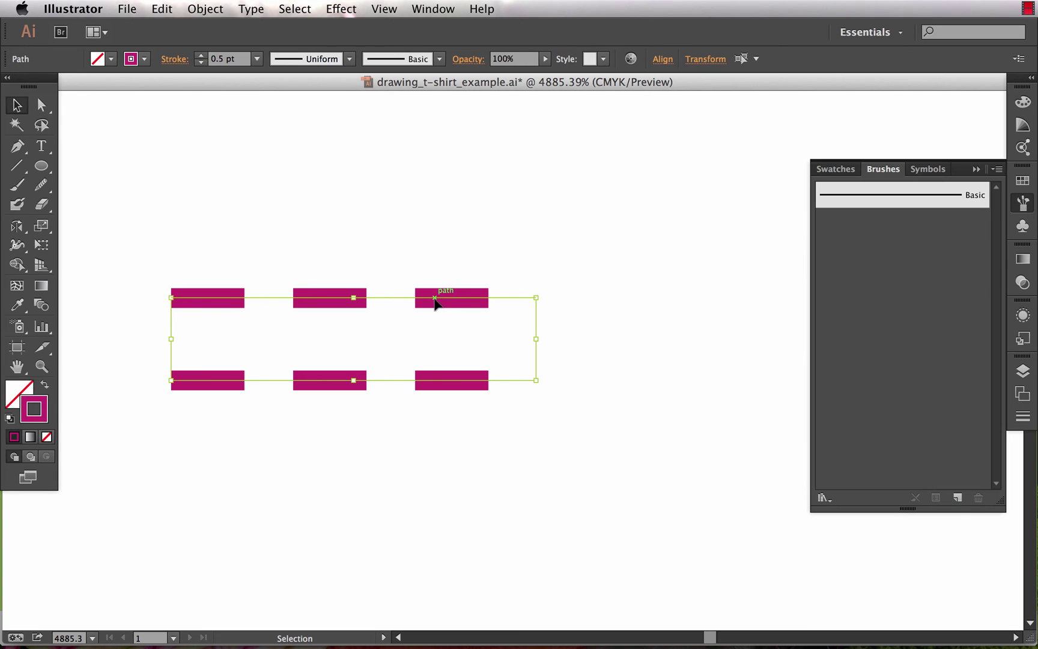
mouse_move(435, 300)
mouse_down()
mouse_move(724, 307)
mouse_move(908, 296)
mouse_up()
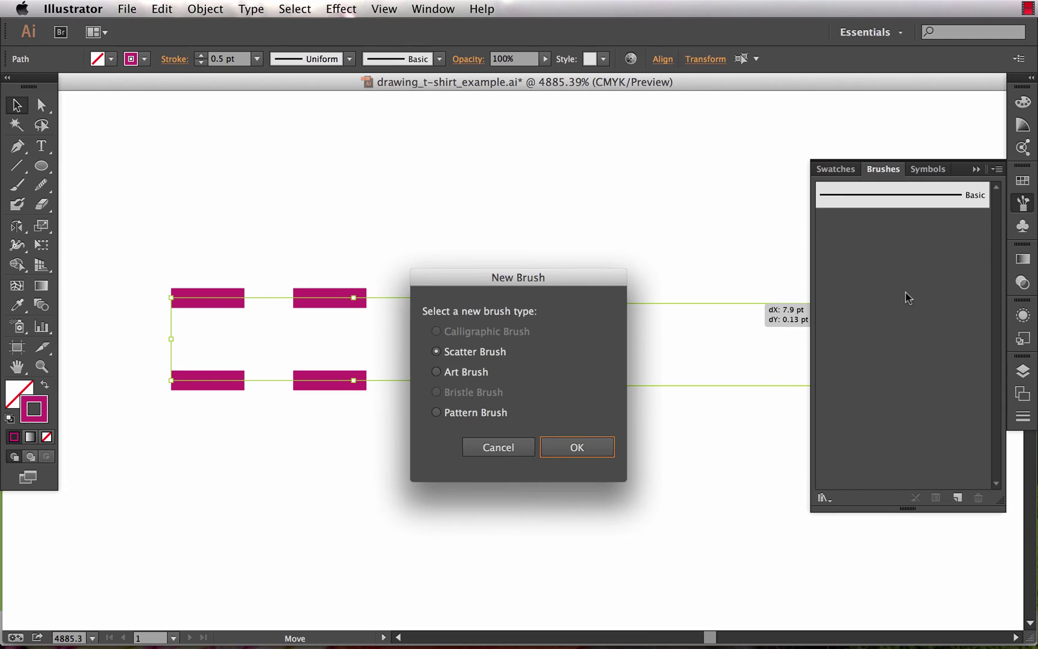
click(468, 417)
click(578, 448)
text(DNTS)
key(Return)
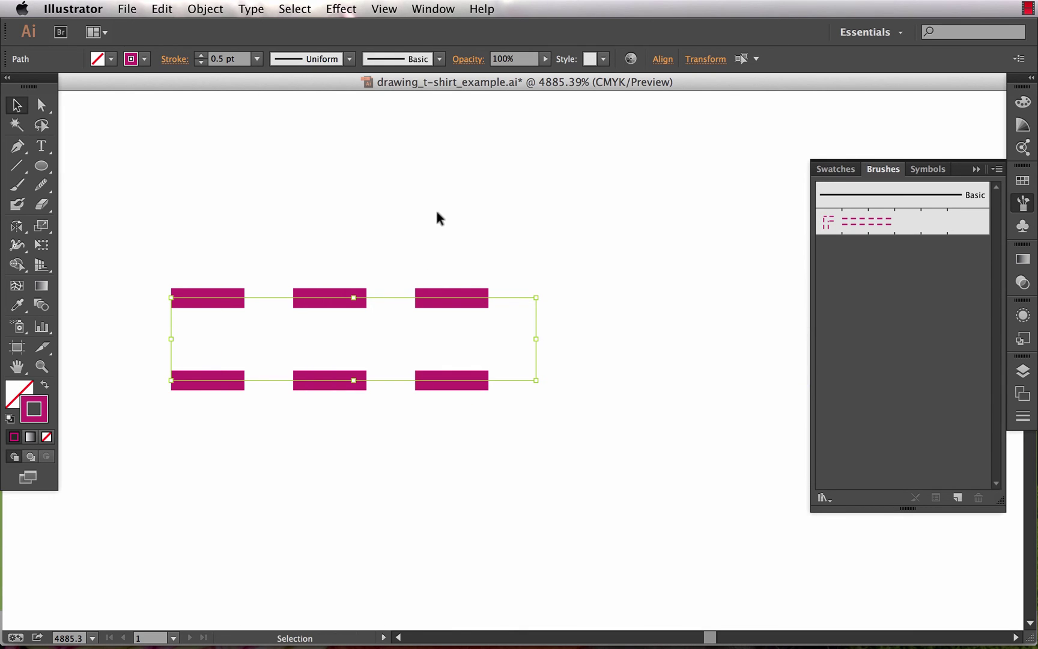
Apply the DNTS brush to both inner sleeve hem lines and the inner bottom hem line of the new shirt
click(437, 212)
key(super+minus)
key(super+minus)
key(super+minus)
key(super+minus)
key(super+minus)
key(super+minus)
key(super+minus)
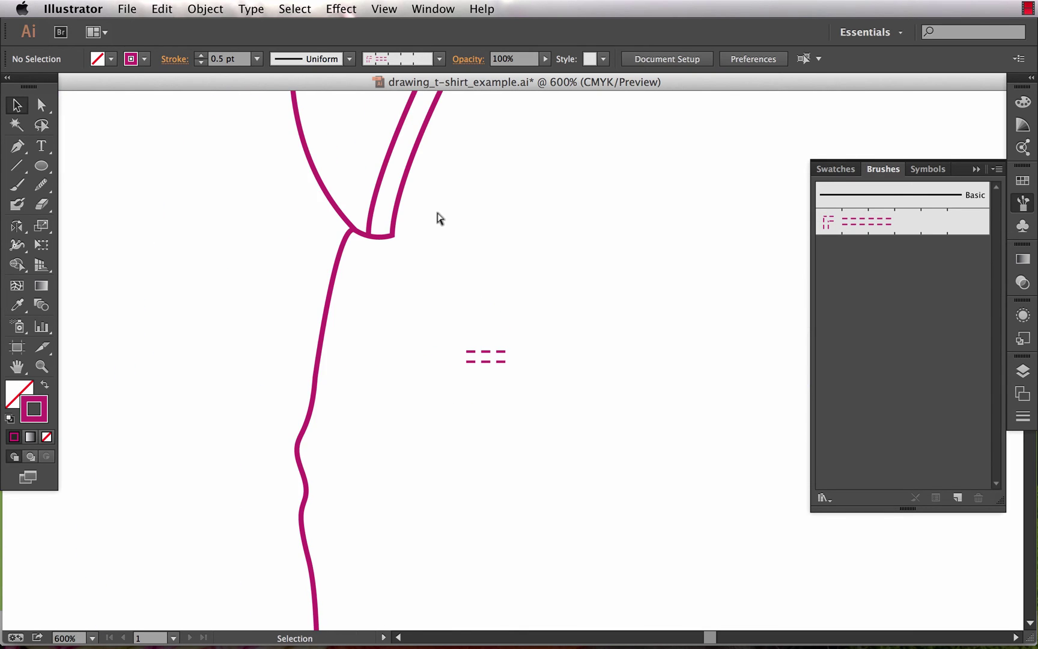
key(super+minus)
key(super+minus)
drag(437, 212, 466, 194)
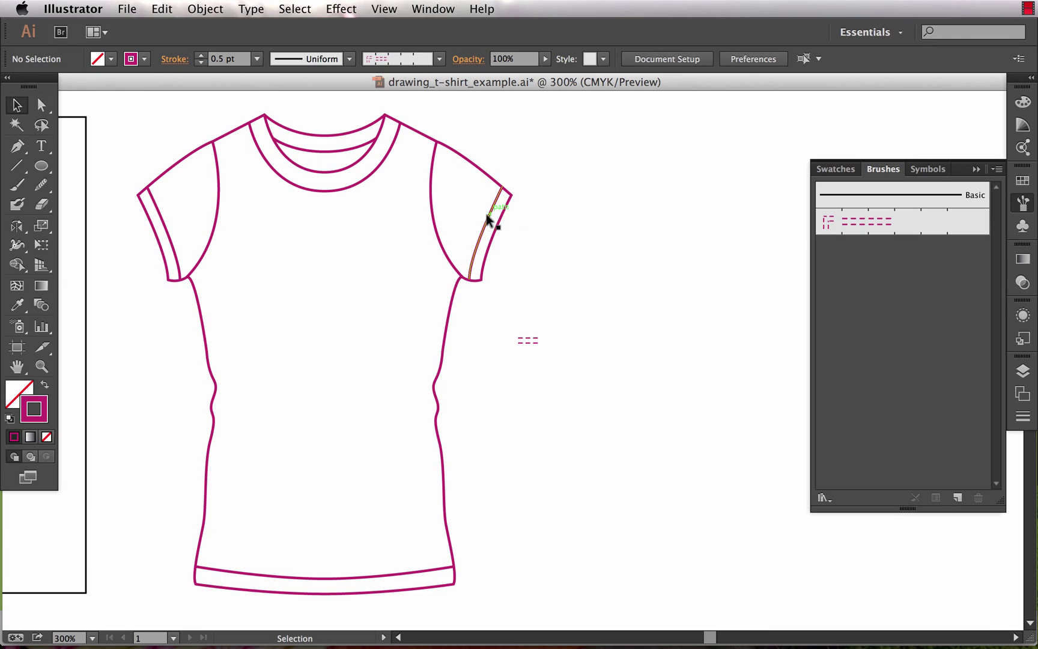
click(488, 218)
shift+click(165, 224)
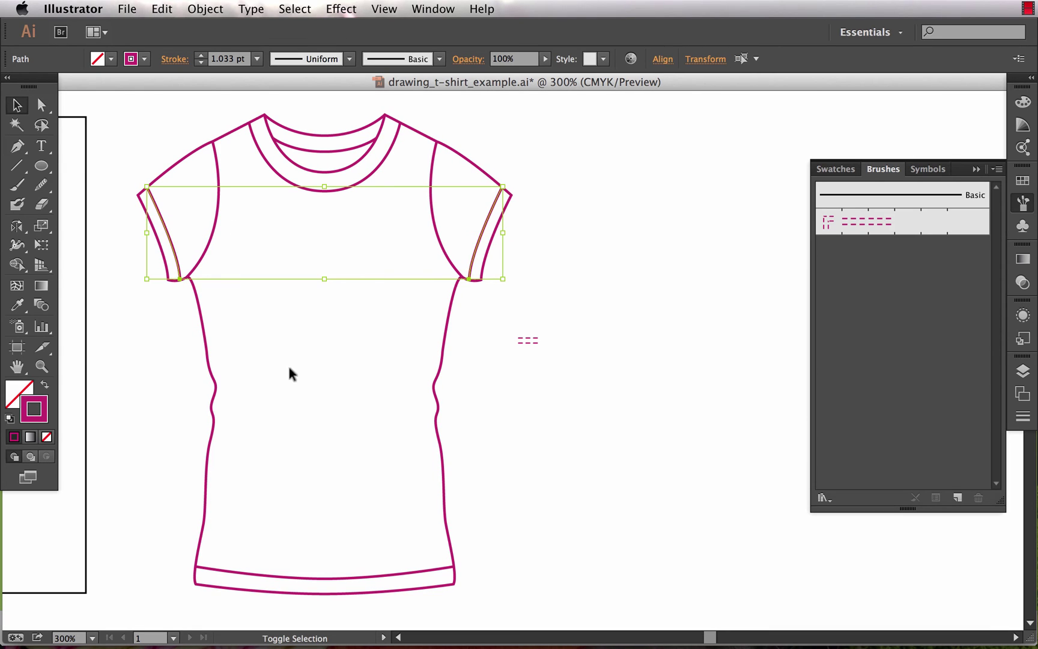
shift+click(293, 578)
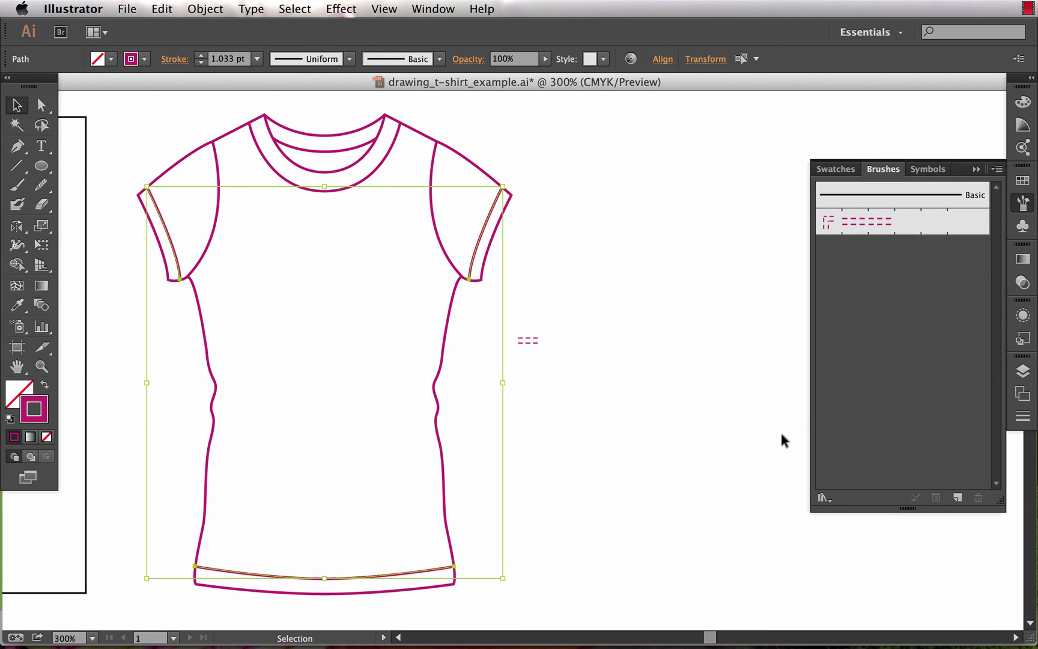
click(869, 224)
click(673, 257)
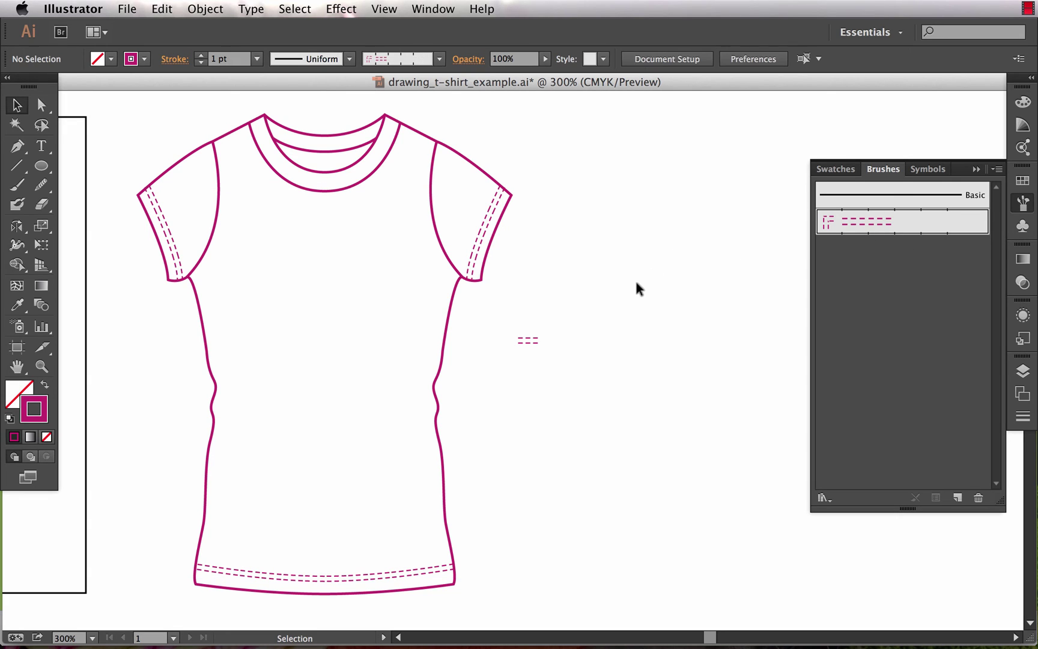
Delete the two leftover dashed sample lines beside the shirt
drag(557, 326, 488, 363)
key(Delete)
Try to bend the stitched hem line on the new shirt's right sleeve with Direct Selection
key(z)
click(487, 225)
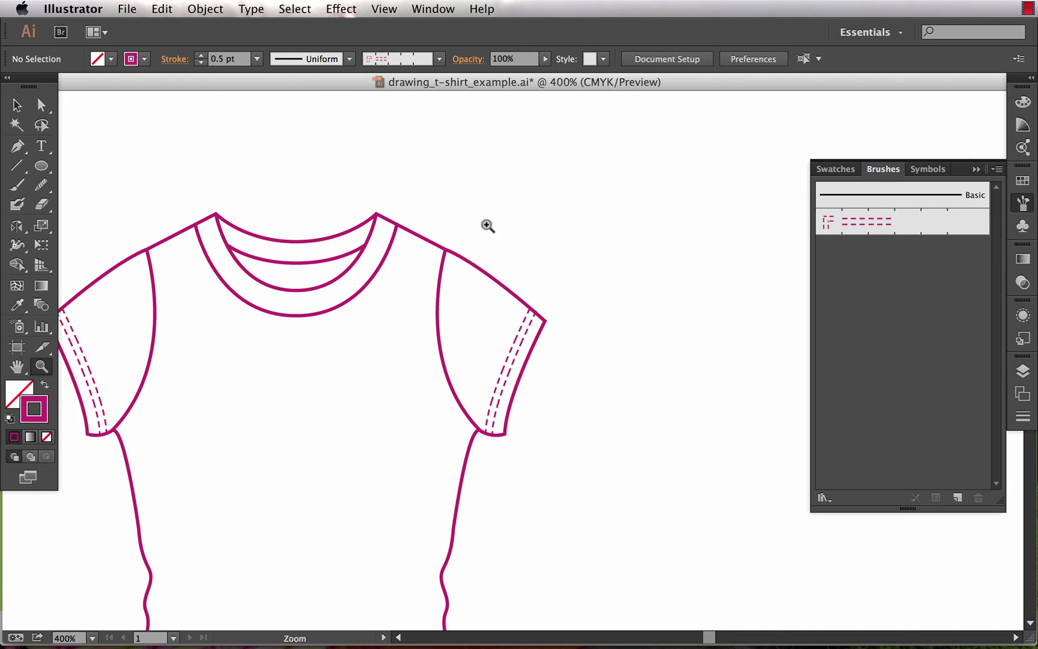
click(524, 380)
key(a)
click(469, 355)
drag(450, 375, 411, 308)
drag(410, 307, 465, 319)
click(569, 347)
Try moving an anchor of the stitch line on the black sample shirt's right sleeve, and undo the change
key(space)
drag(142, 331, 908, 340)
drag(394, 366, 504, 304)
click(382, 448)
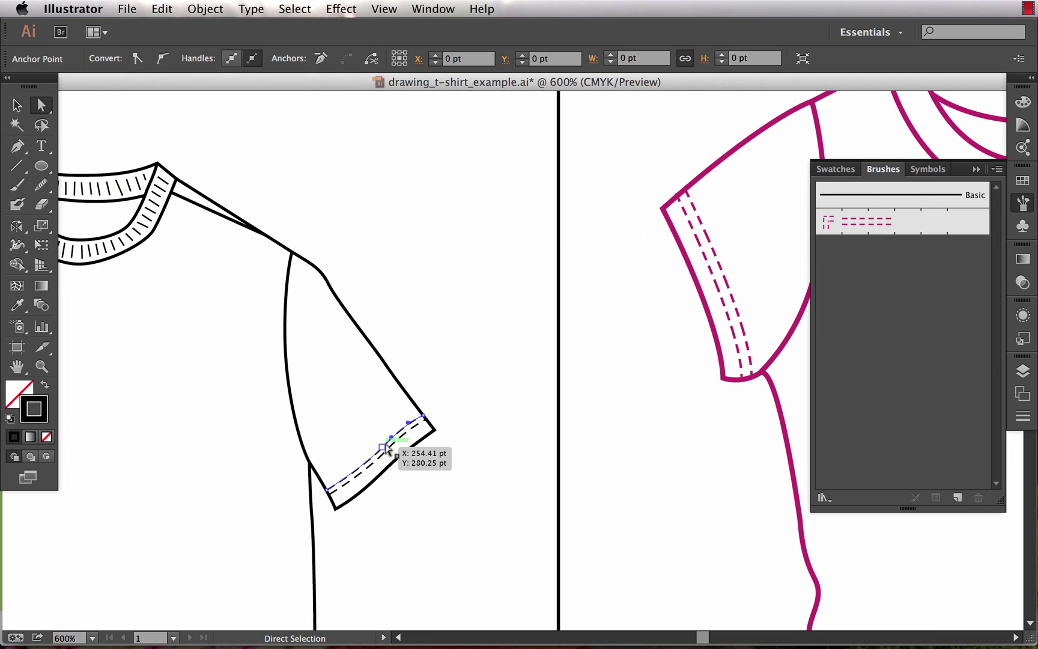
mouse_move(382, 452)
mouse_down()
mouse_move(373, 438)
mouse_move(384, 454)
mouse_move(382, 435)
mouse_up()
key(super+z)
key(super+z)
click(512, 388)
Try to bend the stitched hem line on the new shirt's left sleeve by its curve handle, and undo it
scroll(511, 387, right, 10)
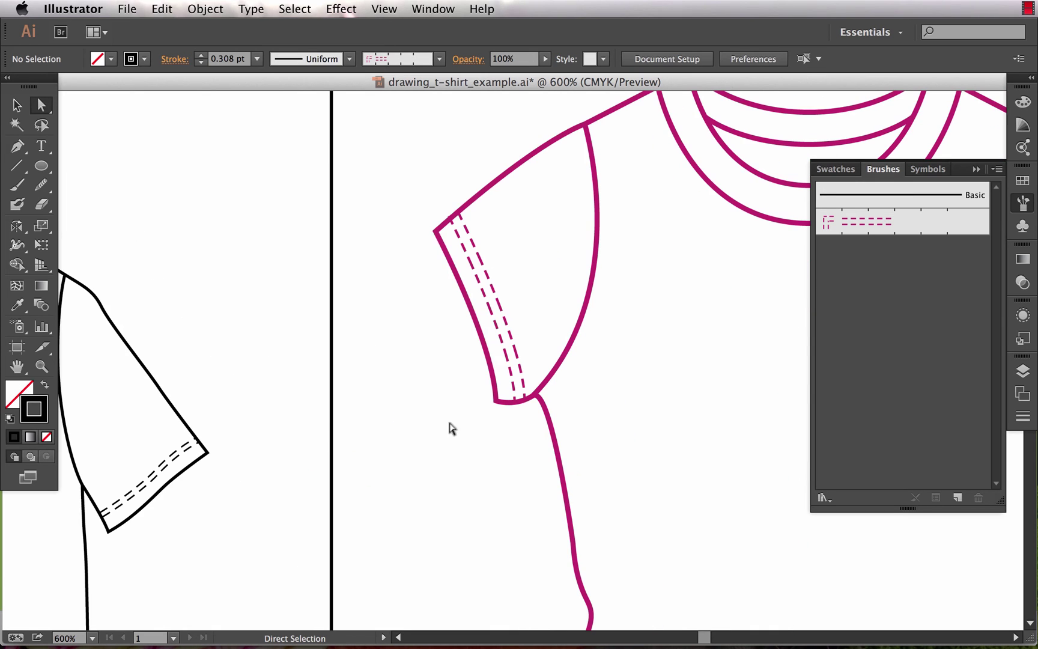
click(492, 310)
drag(520, 347, 556, 308)
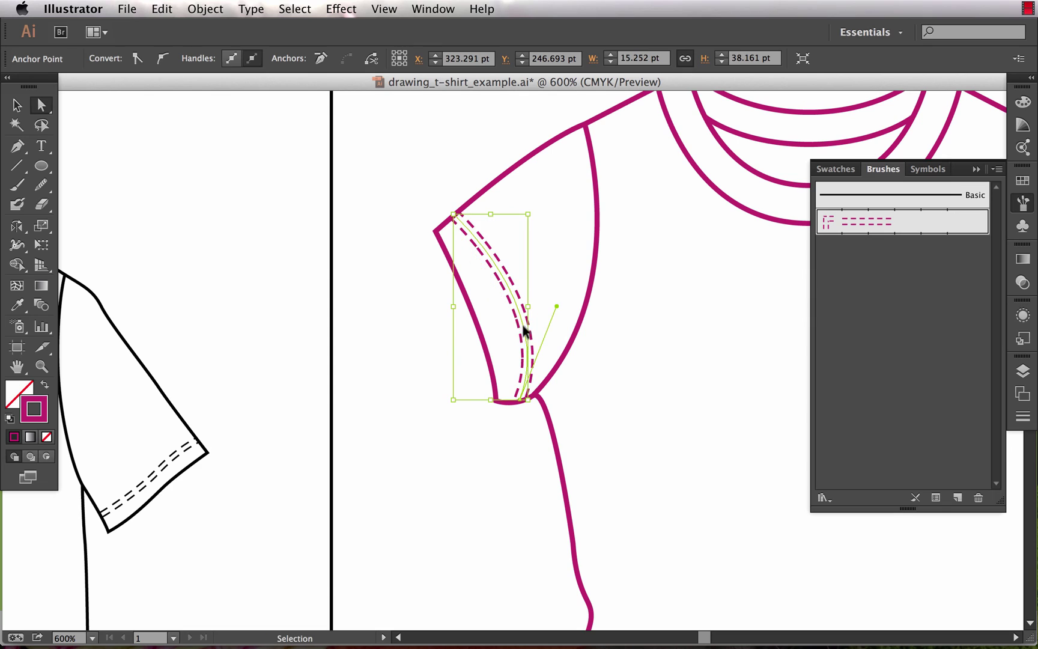
key(super+z)
click(423, 360)
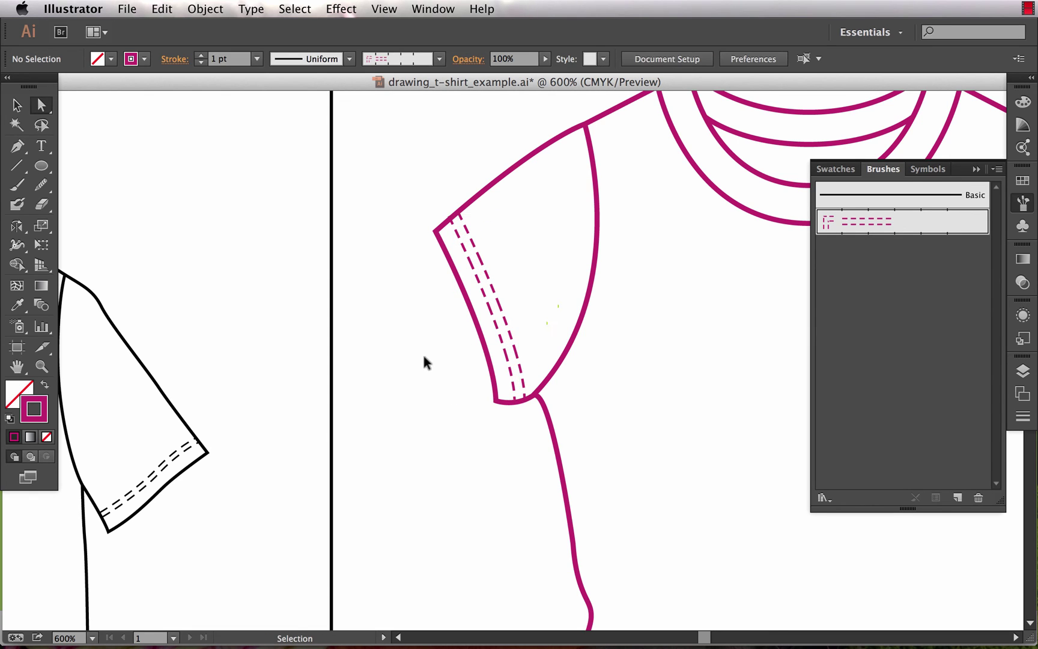
Examine the short rib strokes on the black sample shirt's neckband
key(super+minus)
drag(484, 403, 363, 382)
key(v)
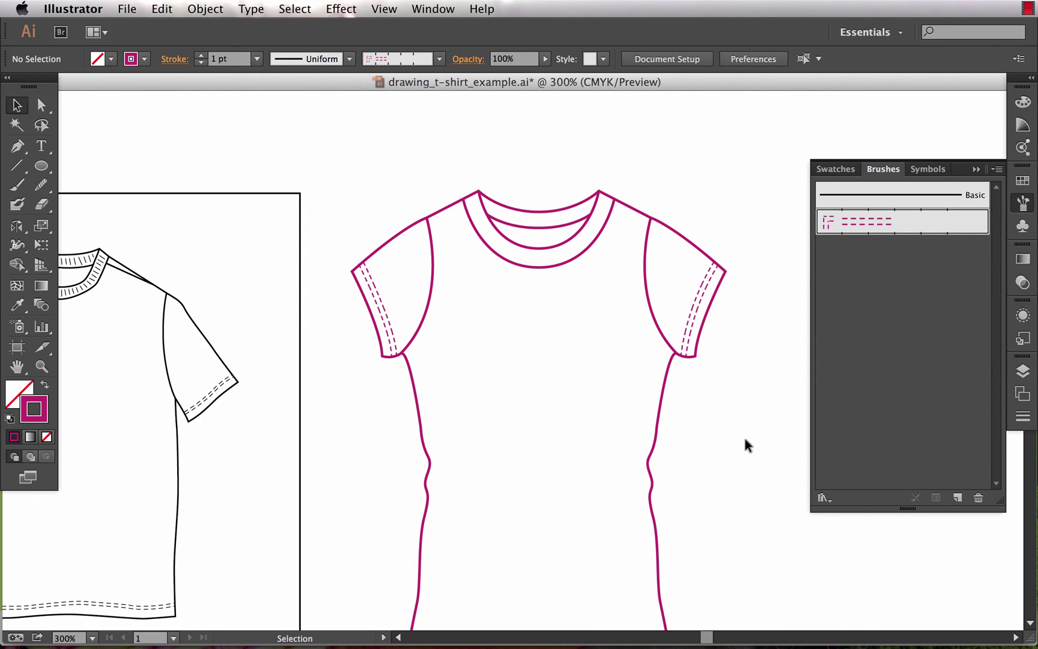
click(697, 308)
click(732, 359)
drag(301, 373, 514, 365)
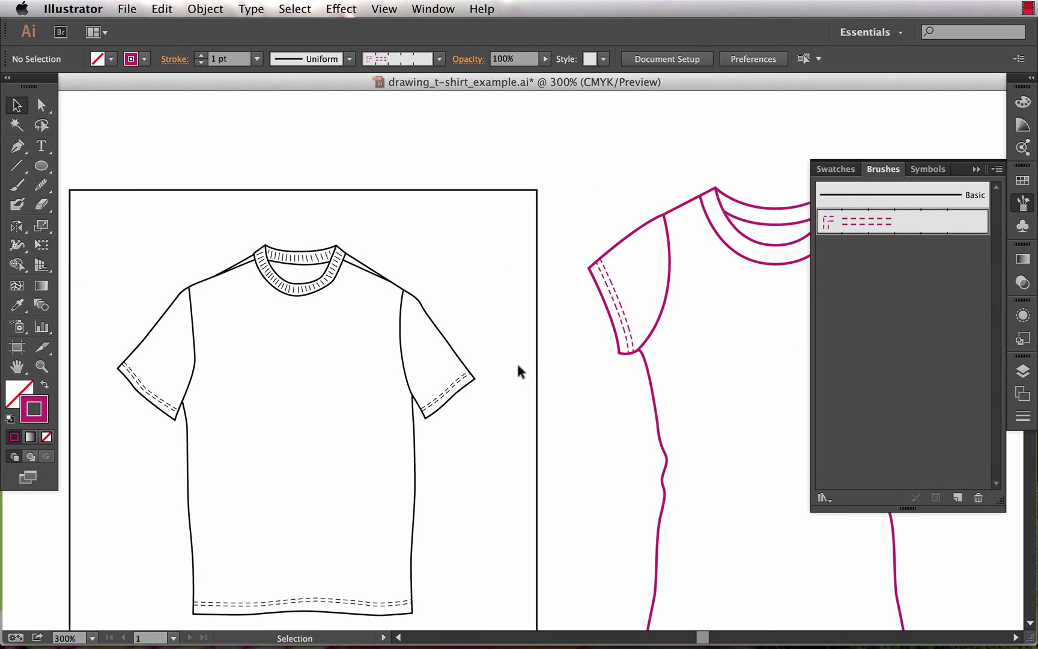
key(z)
drag(236, 236, 436, 367)
scroll(440, 407, up, 2)
scroll(440, 407, left, 2)
key(a)
click(418, 360)
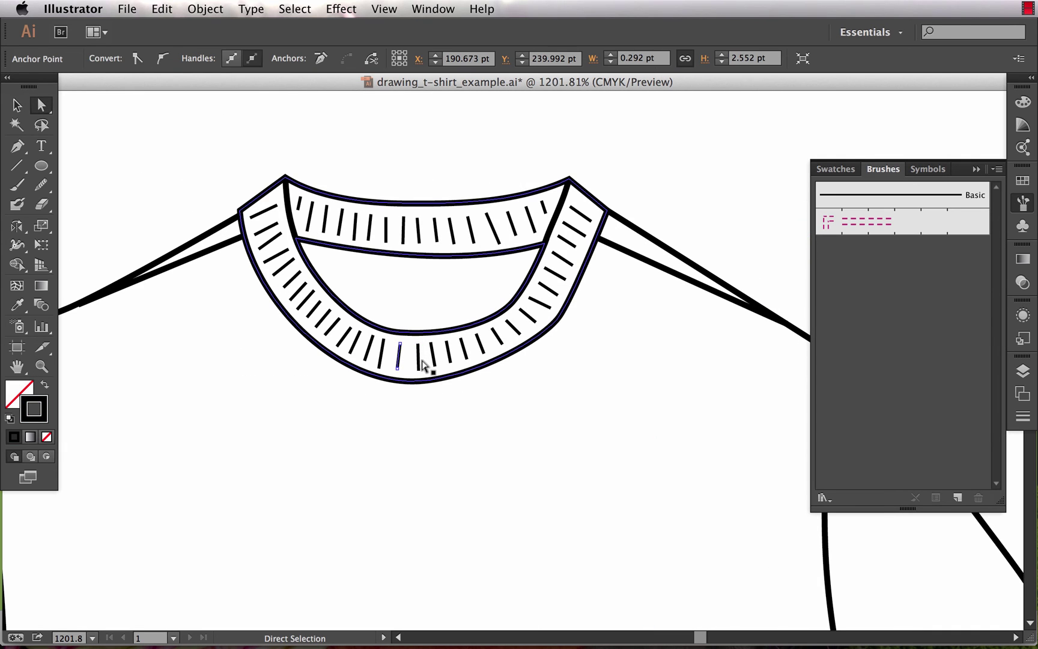
click(448, 352)
Draw a curve with the Pen tool along the middle of the new shirt's front neckband, shoulder to shoulder, and adjust its curvature
key(super+minus)
key(super+minus)
key(super+minus)
key(super+minus)
key(super+minus)
key(super+minus)
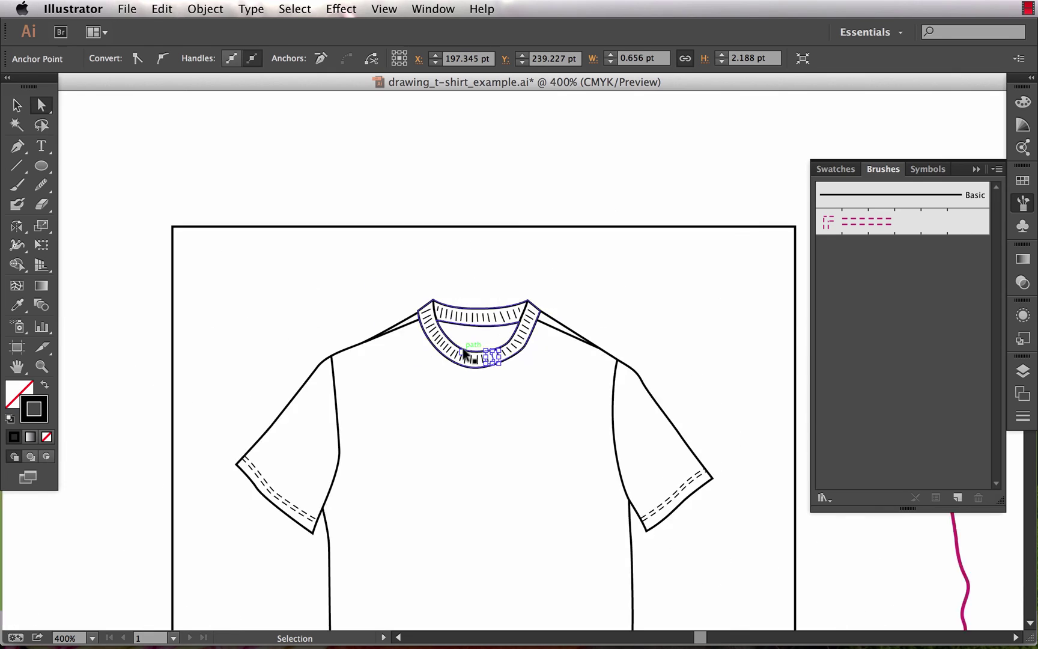
drag(632, 436, 350, 451)
drag(447, 440, 335, 423)
key(z)
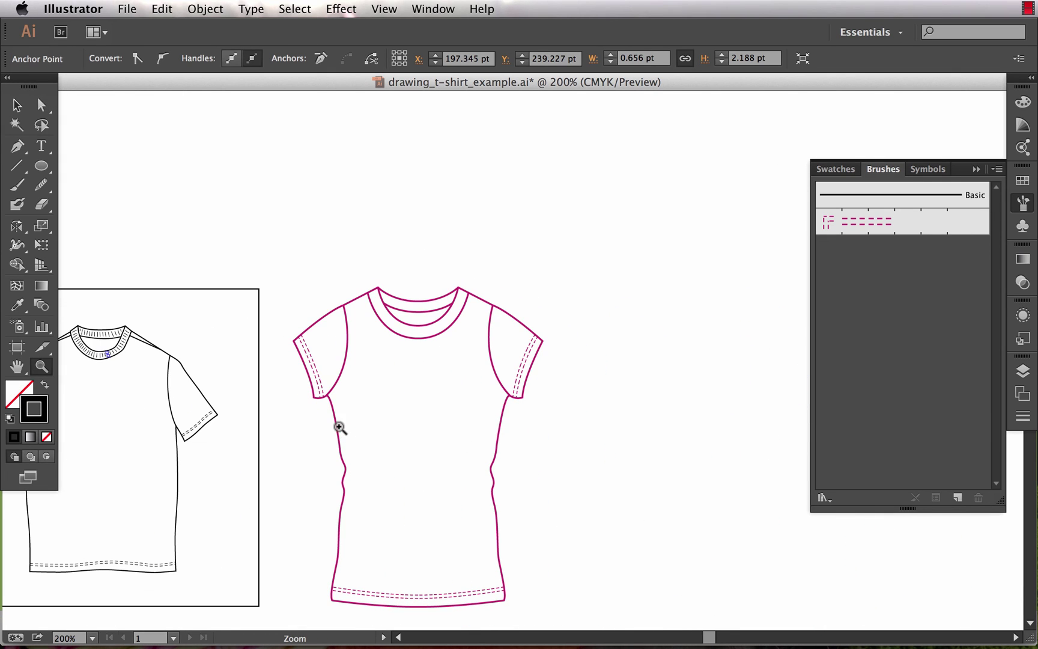
drag(294, 248, 540, 428)
scroll(541, 429, right, 4)
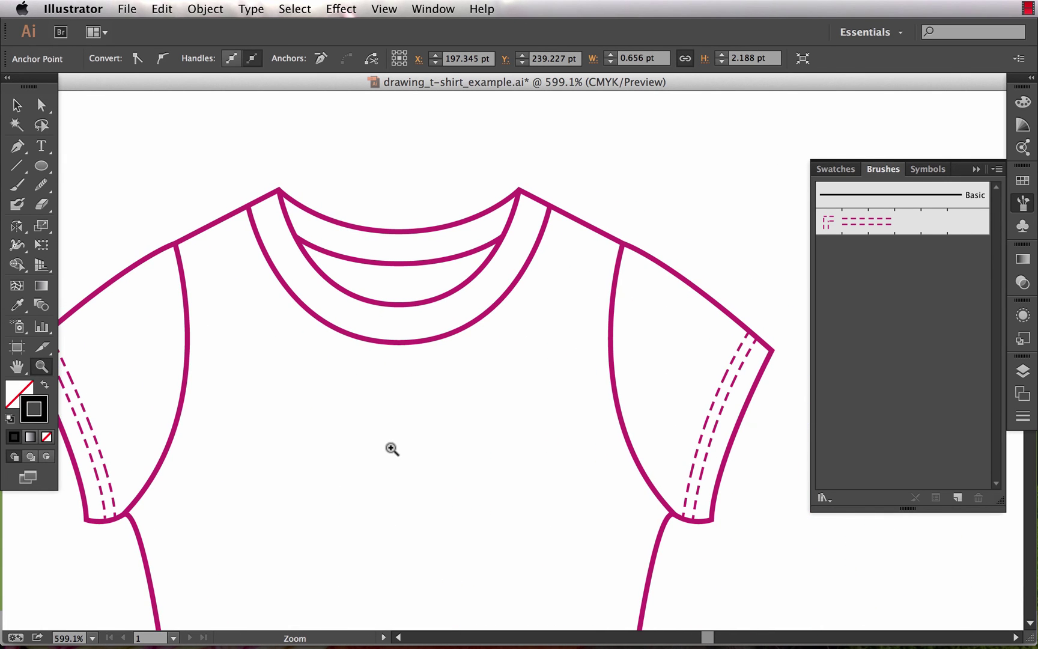
key(p)
scroll(405, 394, down, 2)
scroll(406, 393, left, 1)
key(v)
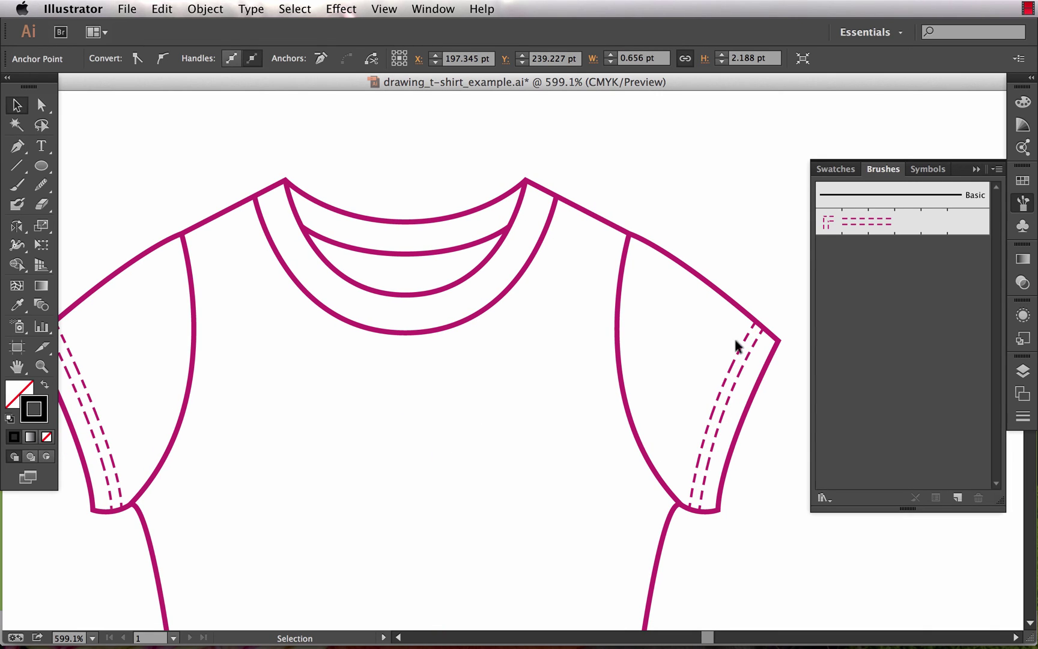
click(636, 180)
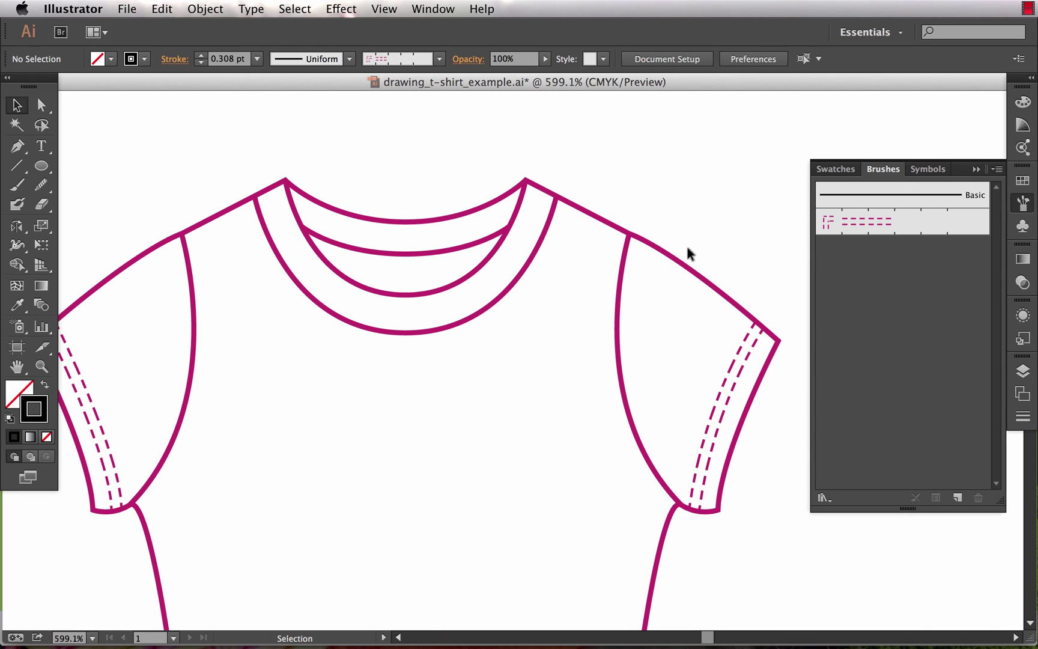
key(p)
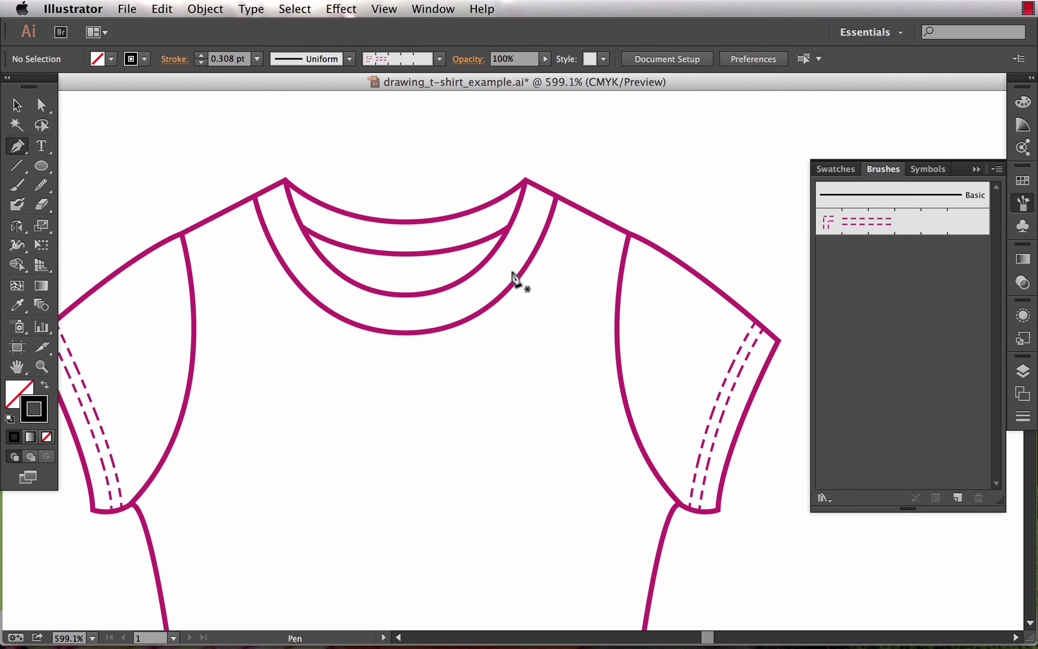
click(269, 189)
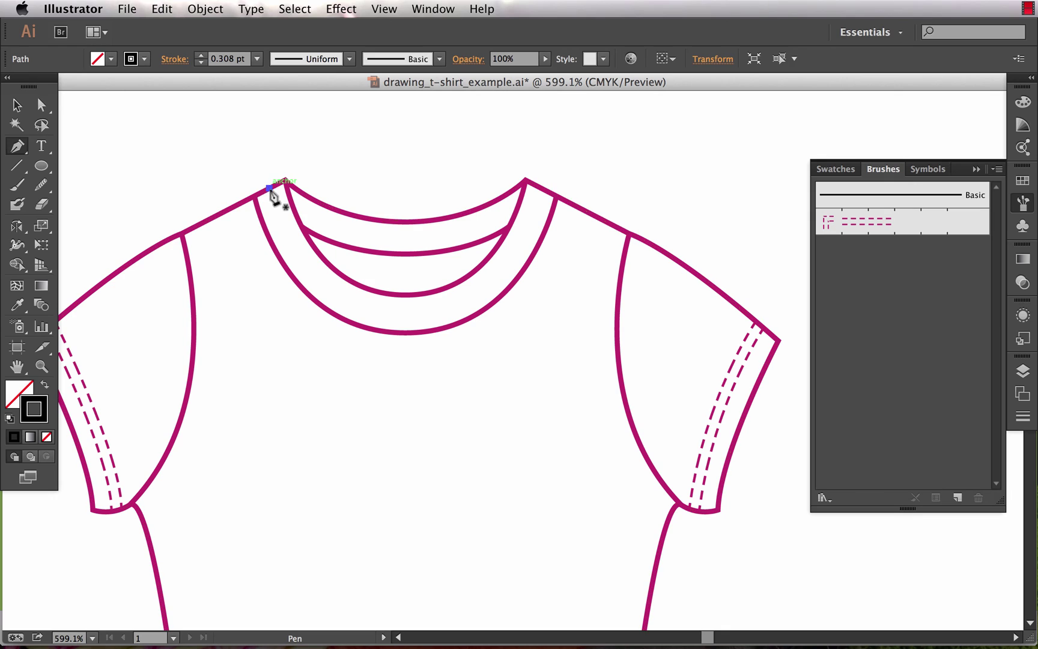
drag(406, 313, 519, 313)
click(405, 313)
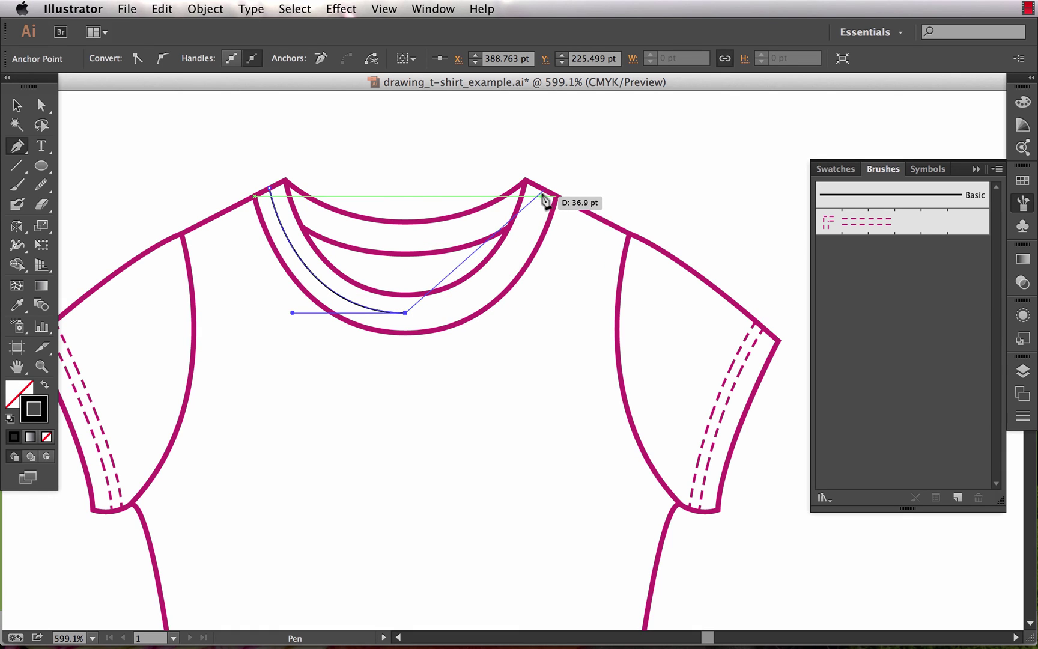
drag(544, 190, 544, 163)
key(a)
drag(545, 219, 508, 313)
Copy the outer neckband line's stroke appearance onto the new middle curve with the Eyedropper
key(v)
click(587, 174)
click(540, 215)
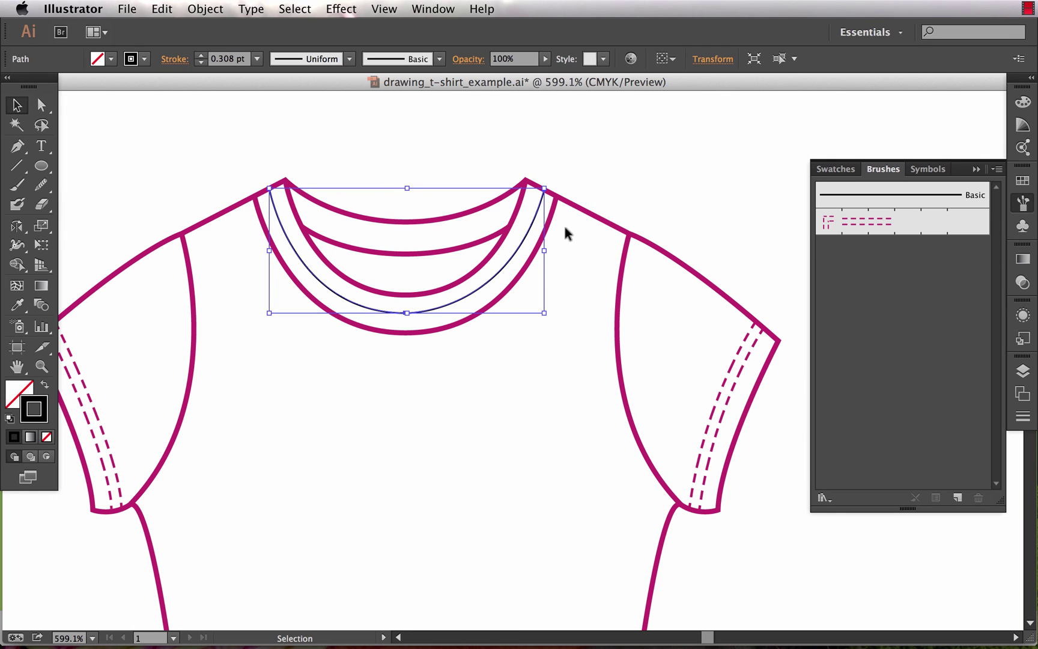
key(i)
click(555, 209)
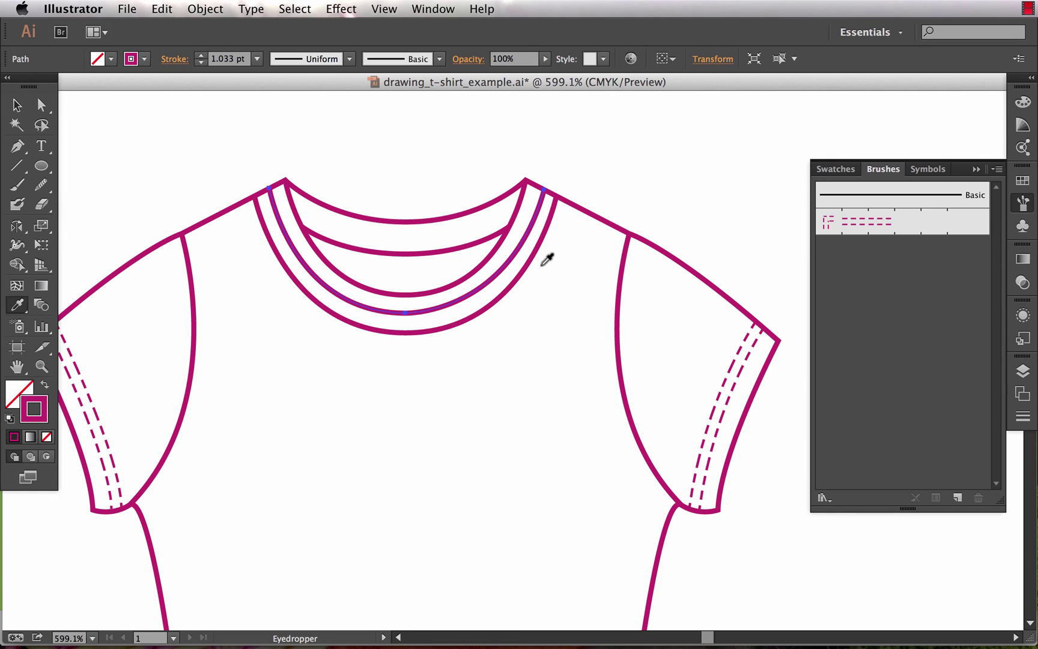
Make the middle neckband curve a dashed line with a stroke weight of 7.3 pt
click(1023, 417)
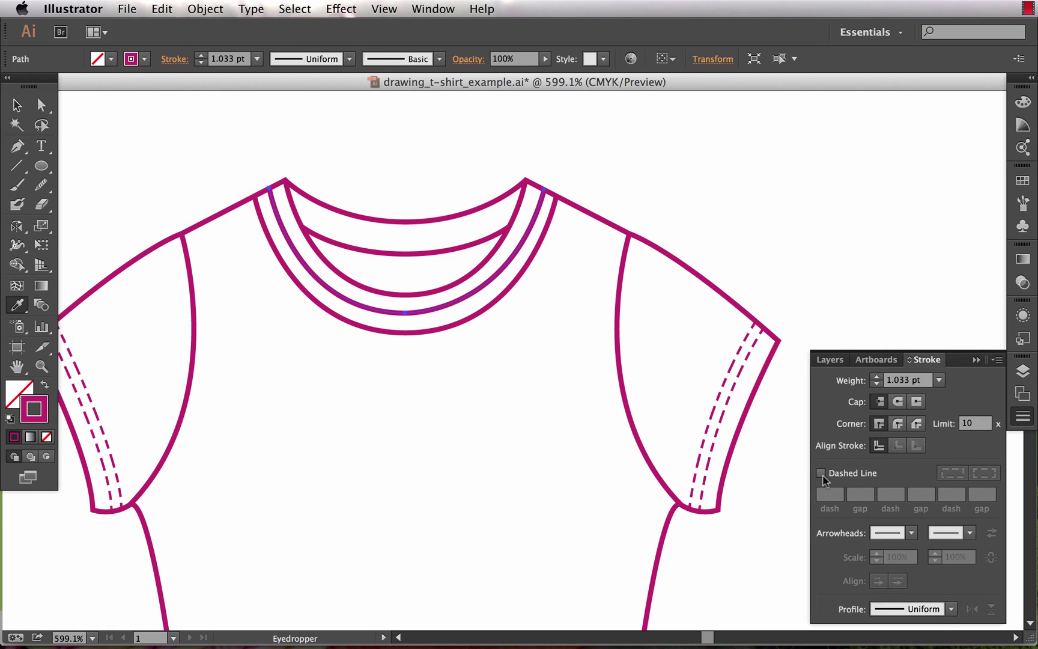
click(821, 473)
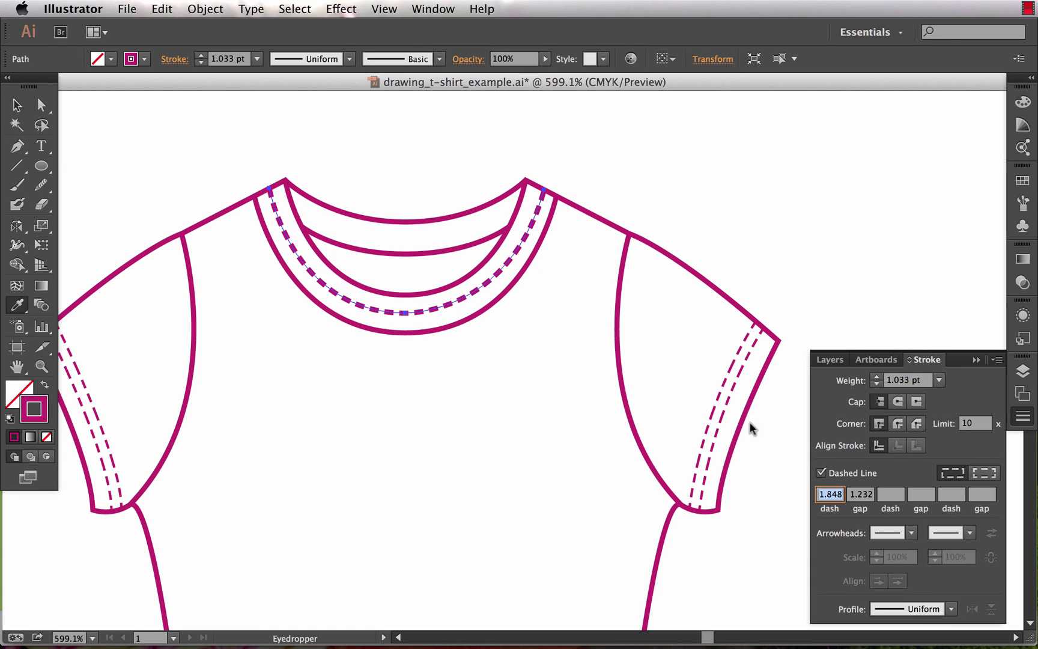
click(904, 381)
key(super+a)
text(6)
key(Return)
key(Up)
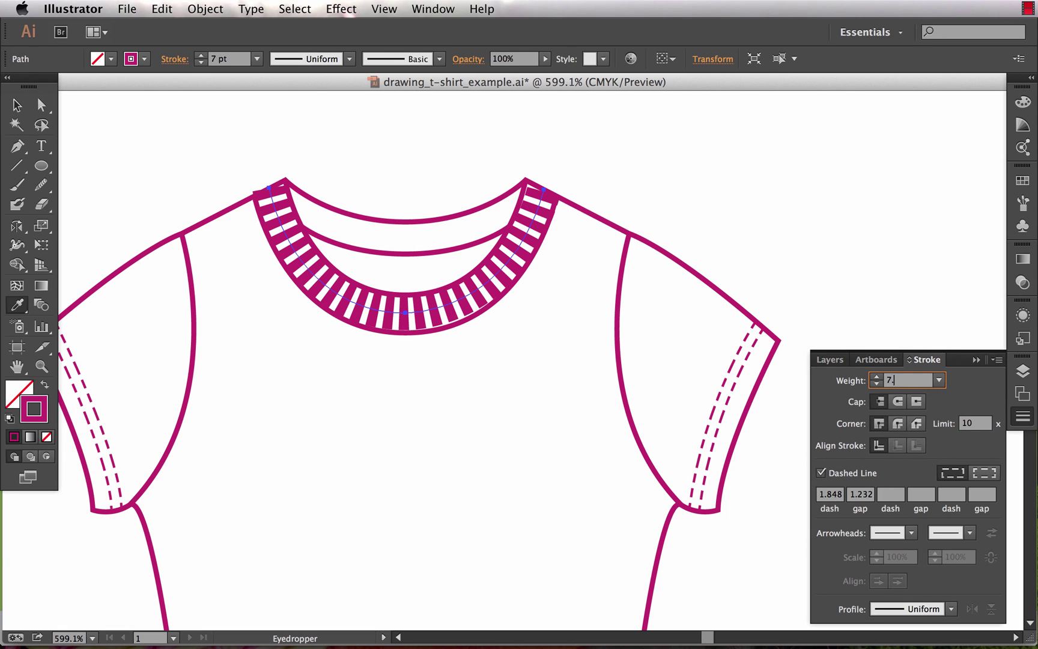
text(7.3)
key(Tab)
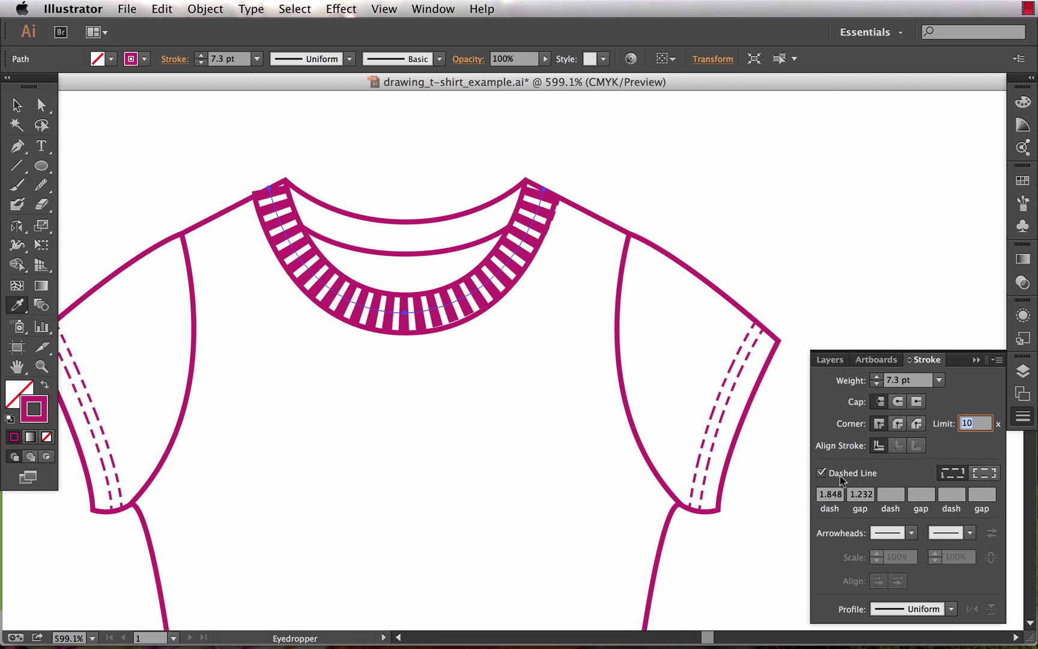
Set the neckband curve's dash to 0.5 pt and its gap to 4 pt, and deselect it
click(835, 497)
text(0.5)
key(Tab)
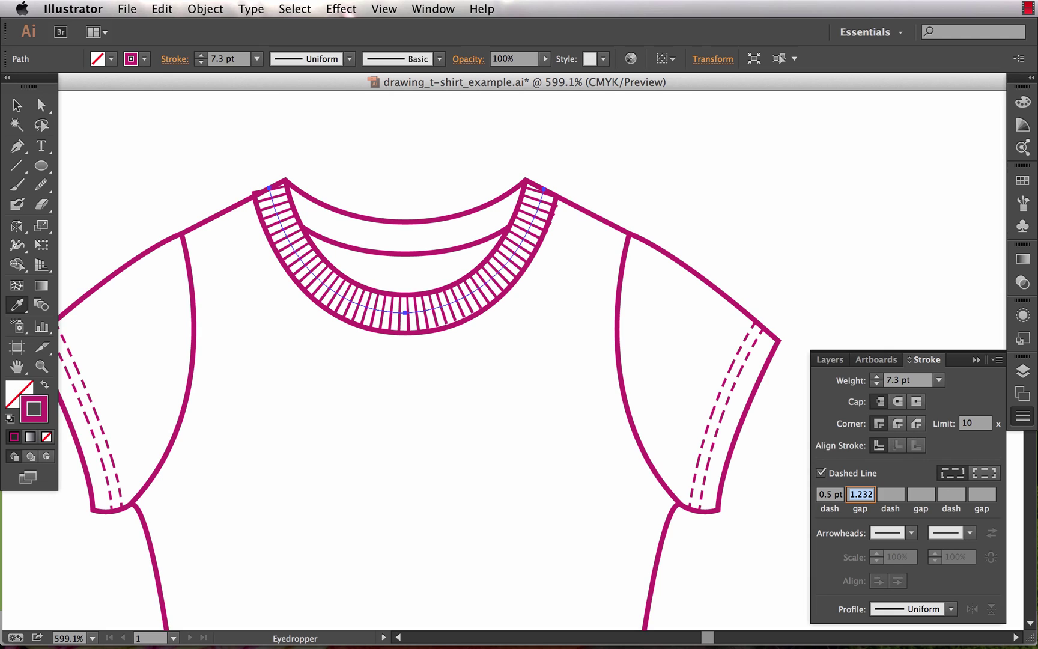
key(Tab)
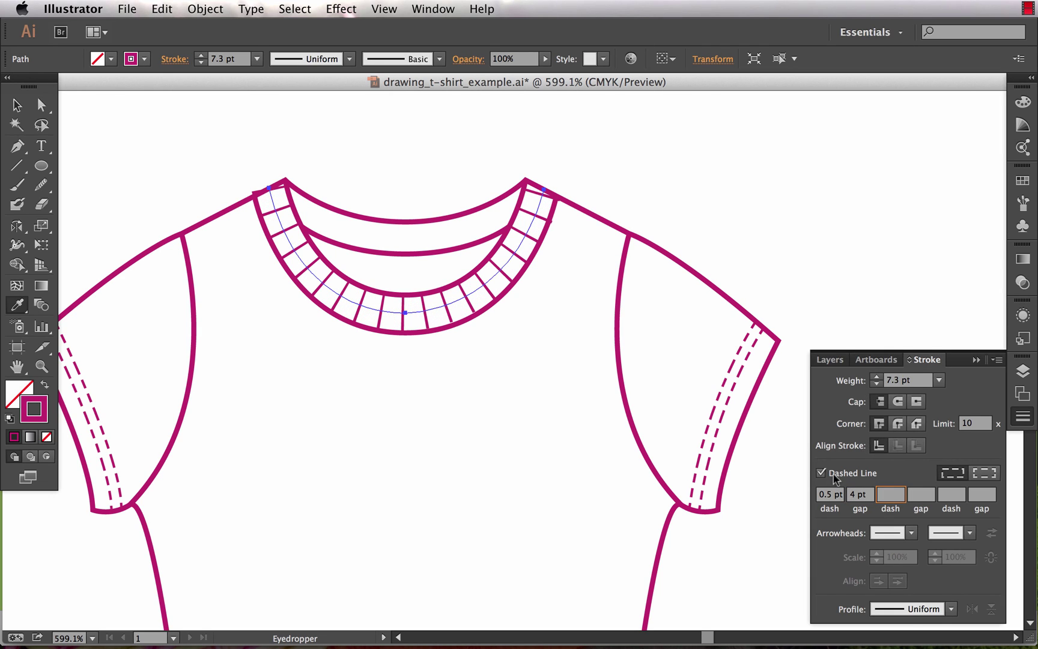
key(super+shift+a)
Adjust the right half of the dashed neckband curve by its handle so the ribs fit between the neckband edges
key(a)
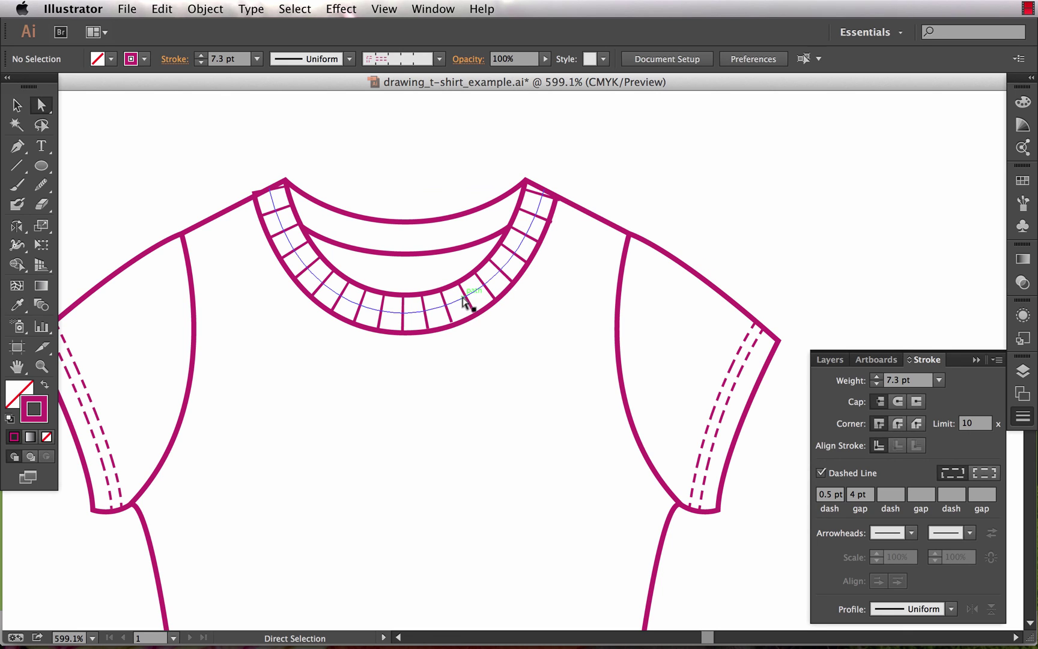
click(465, 300)
drag(510, 316, 498, 324)
click(654, 192)
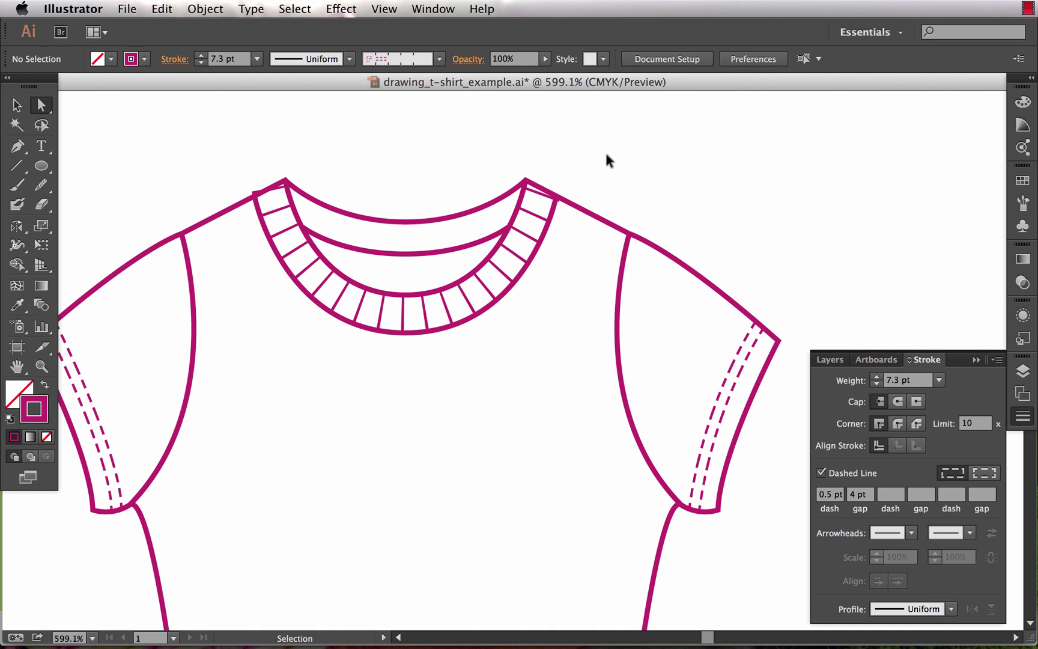
Examine the whole new T-shirt flat alongside the black sample shirt
key(super+minus)
key(super+minus)
key(super+minus)
scroll(606, 157, left, 3)
drag(484, 350, 603, 254)
key(super+z)
click(607, 308)
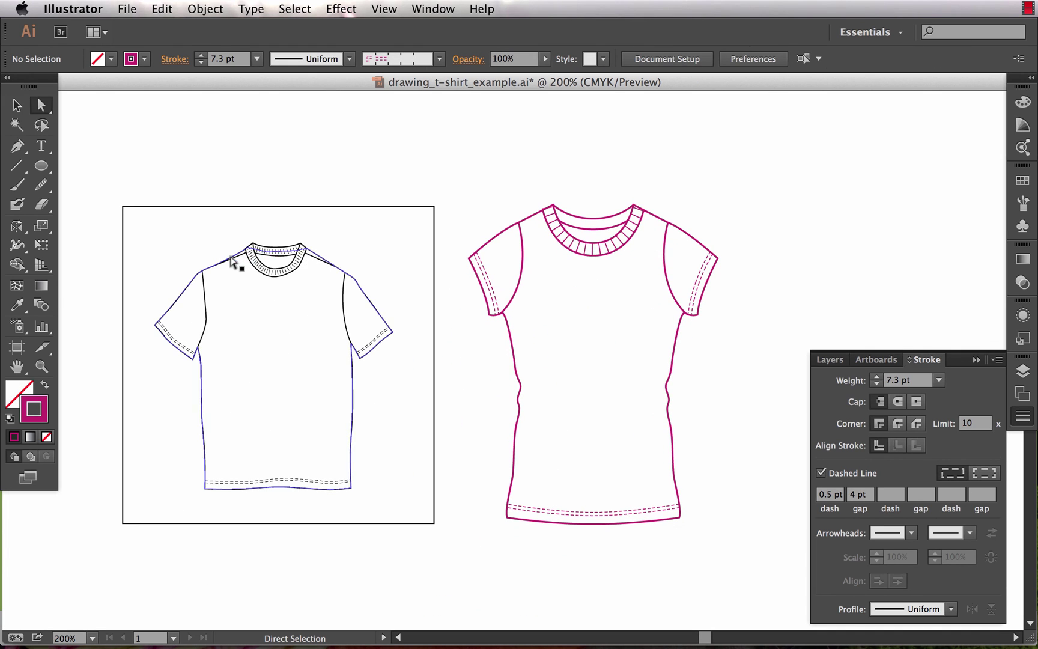
drag(481, 363, 410, 373)
key(z)
drag(377, 169, 696, 582)
key(v)
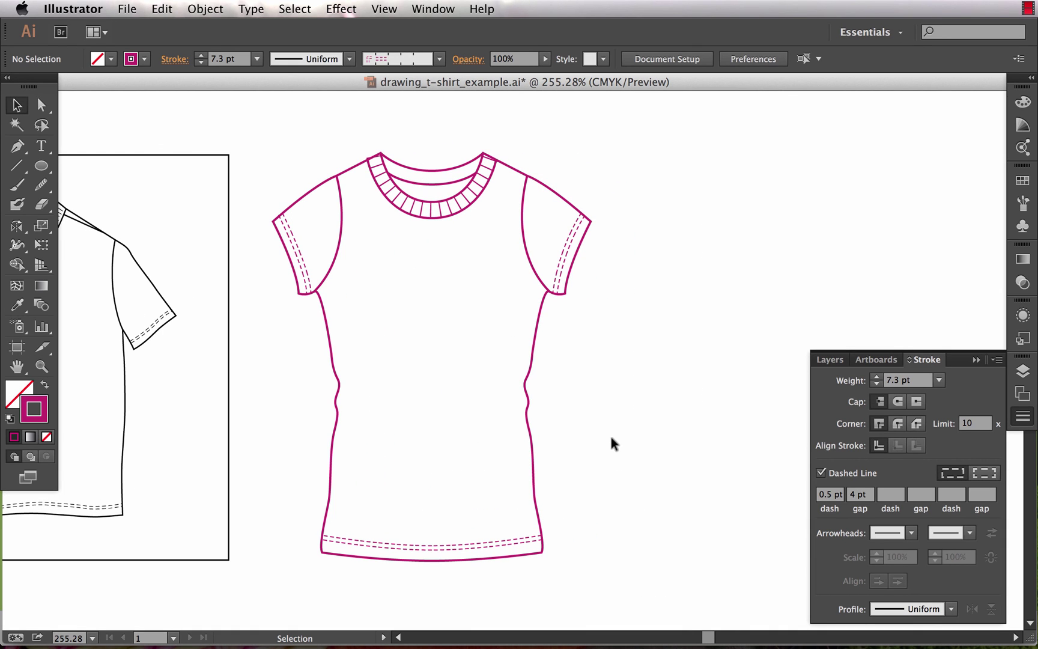